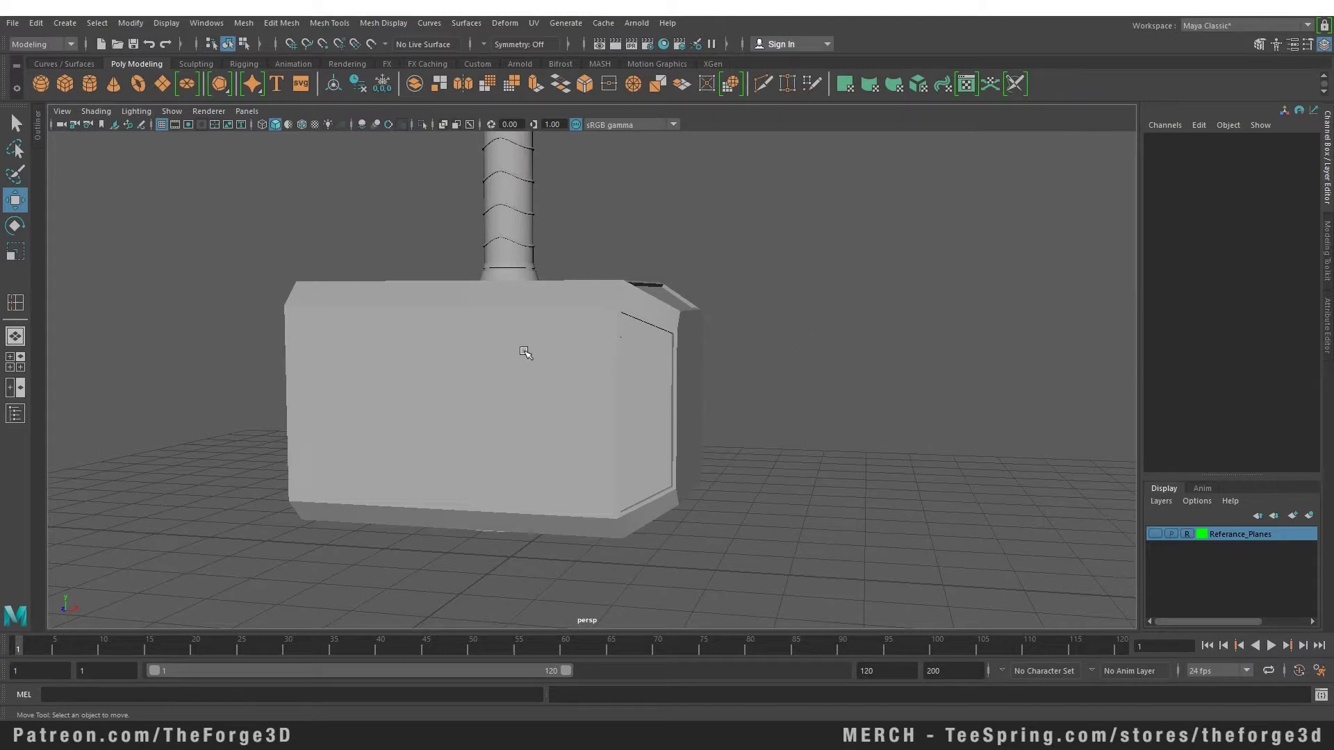
Select the hammer head cube in the perspective view as a whole object
left_click(525, 352)
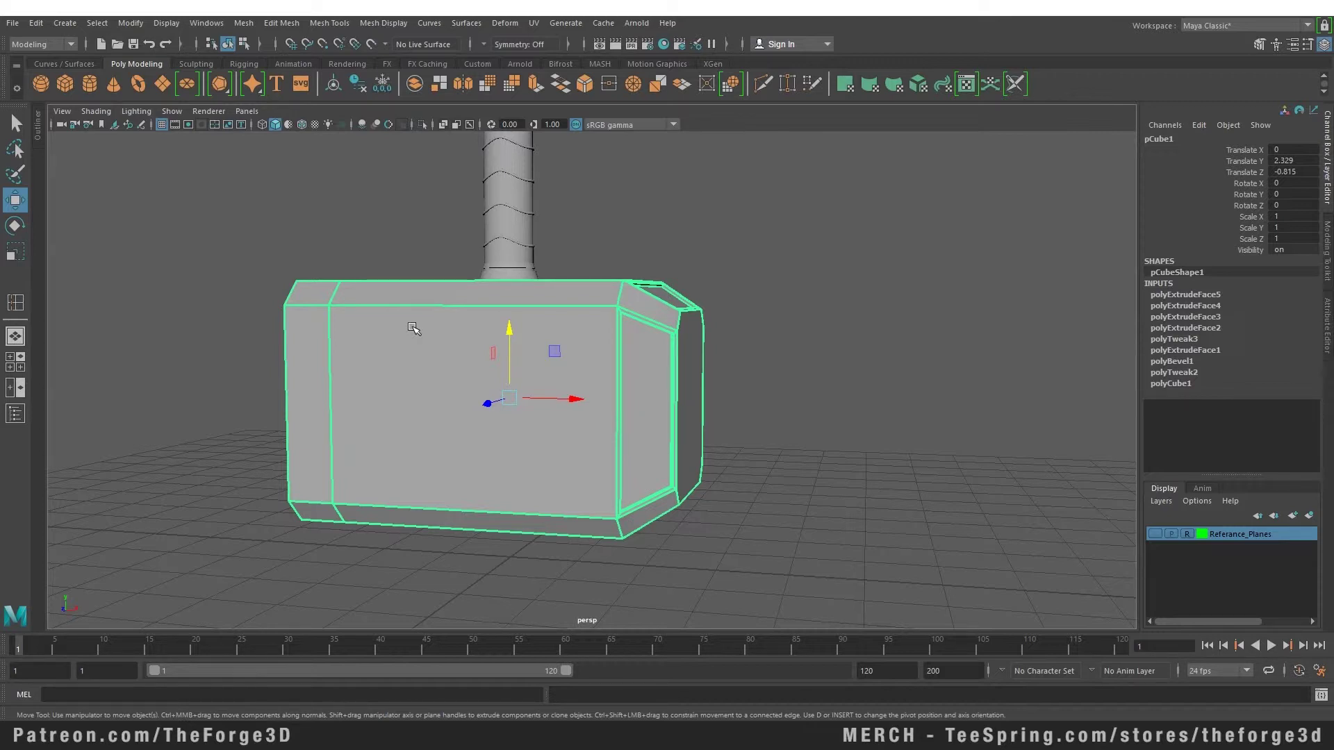
Delete the head's left beveled end faces, then select the vertices along the open left edge
left_click_drag(680, 339, 729, 381, "alt")
left_click_drag(625, 521, 646, 420, "alt")
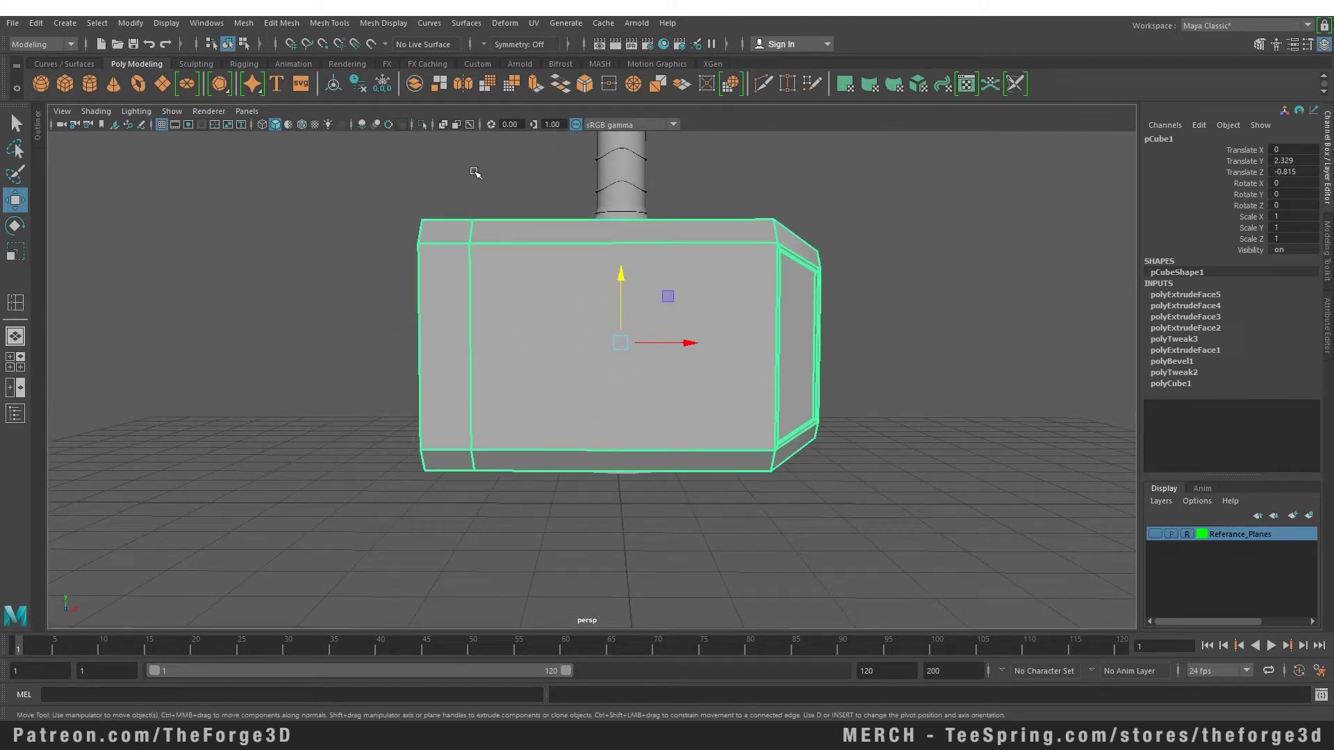
key("F11")
left_click(445, 348)
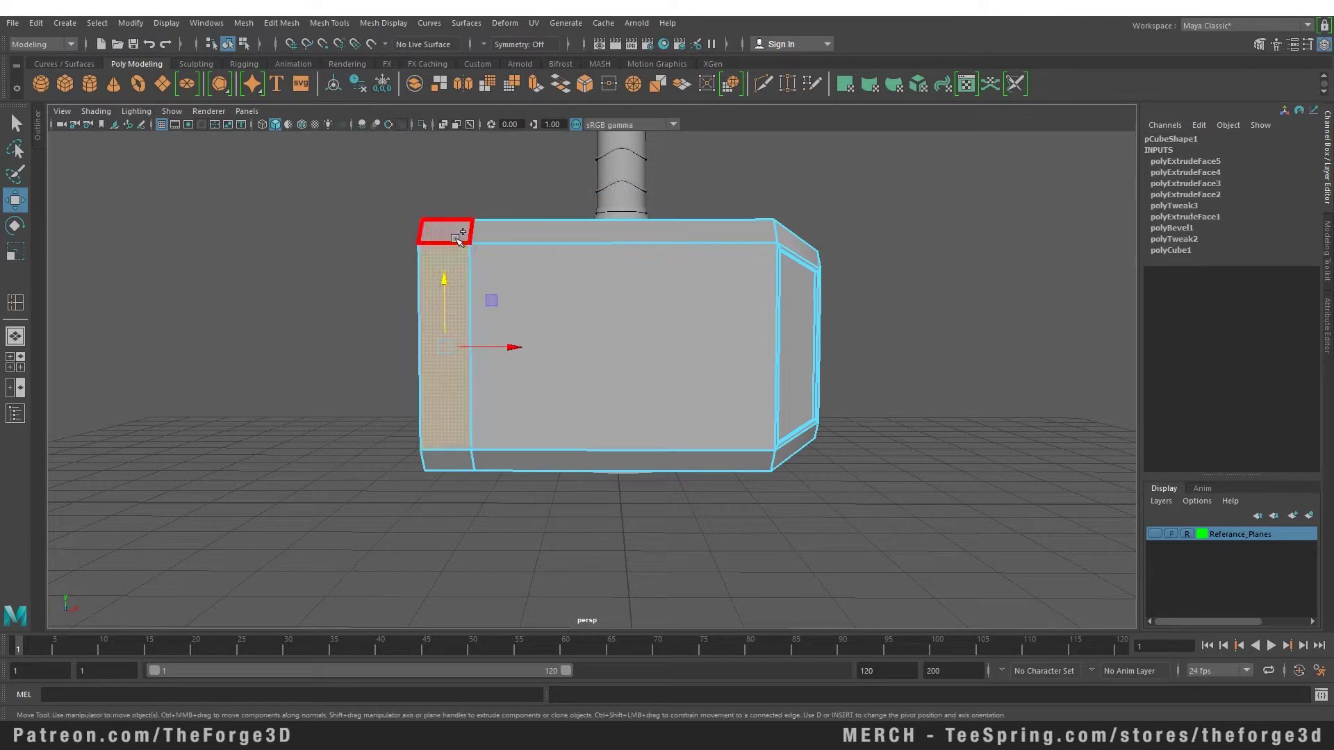
key("Delete")
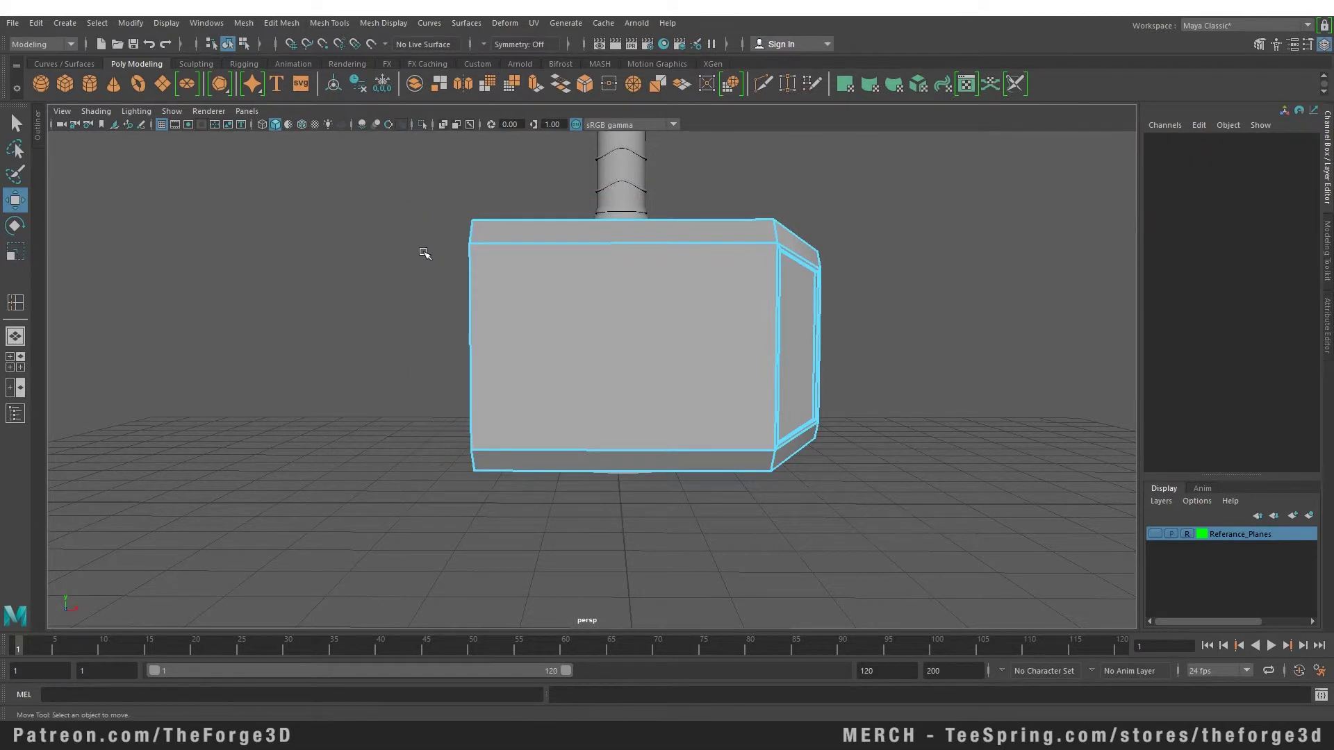
right_click_drag(425, 254, 358, 254)
left_click_drag(342, 179, 543, 602)
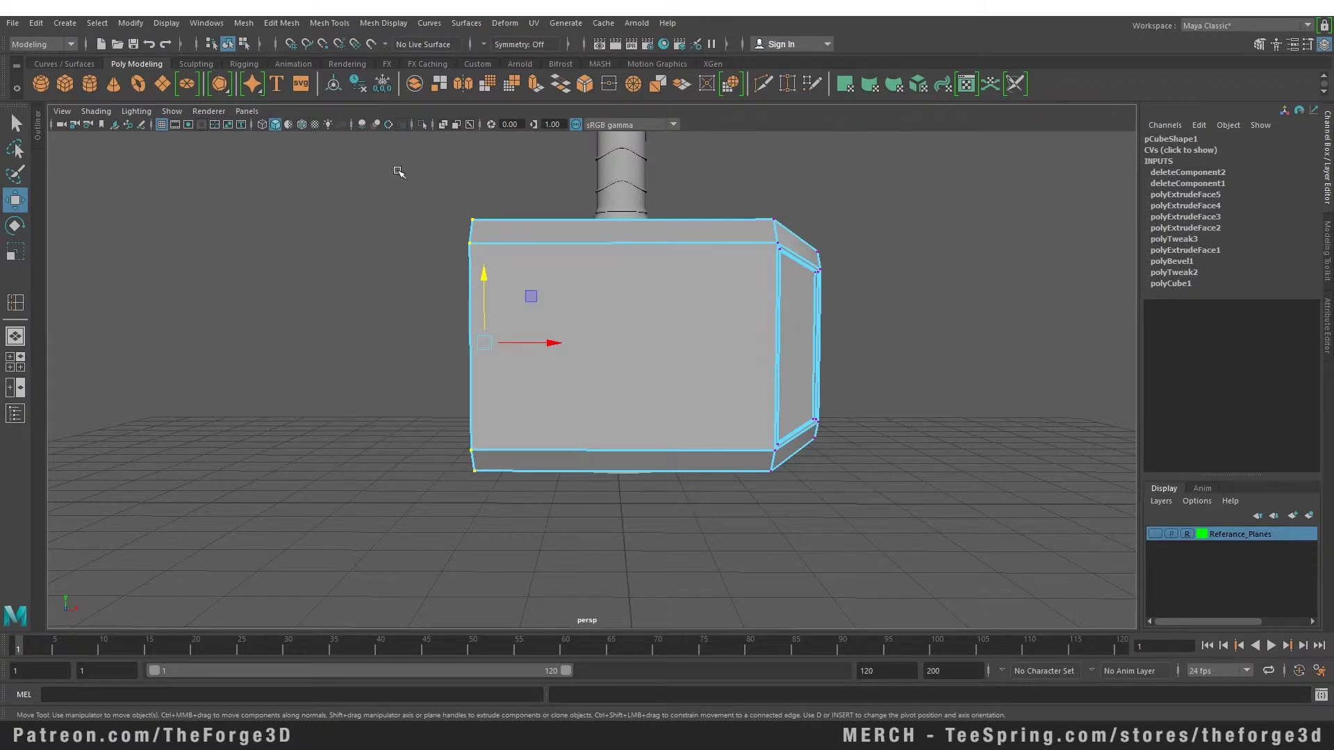
In the maximized front view, grid-snap the open-edge vertices onto the world centre line
key("space")
key("space")
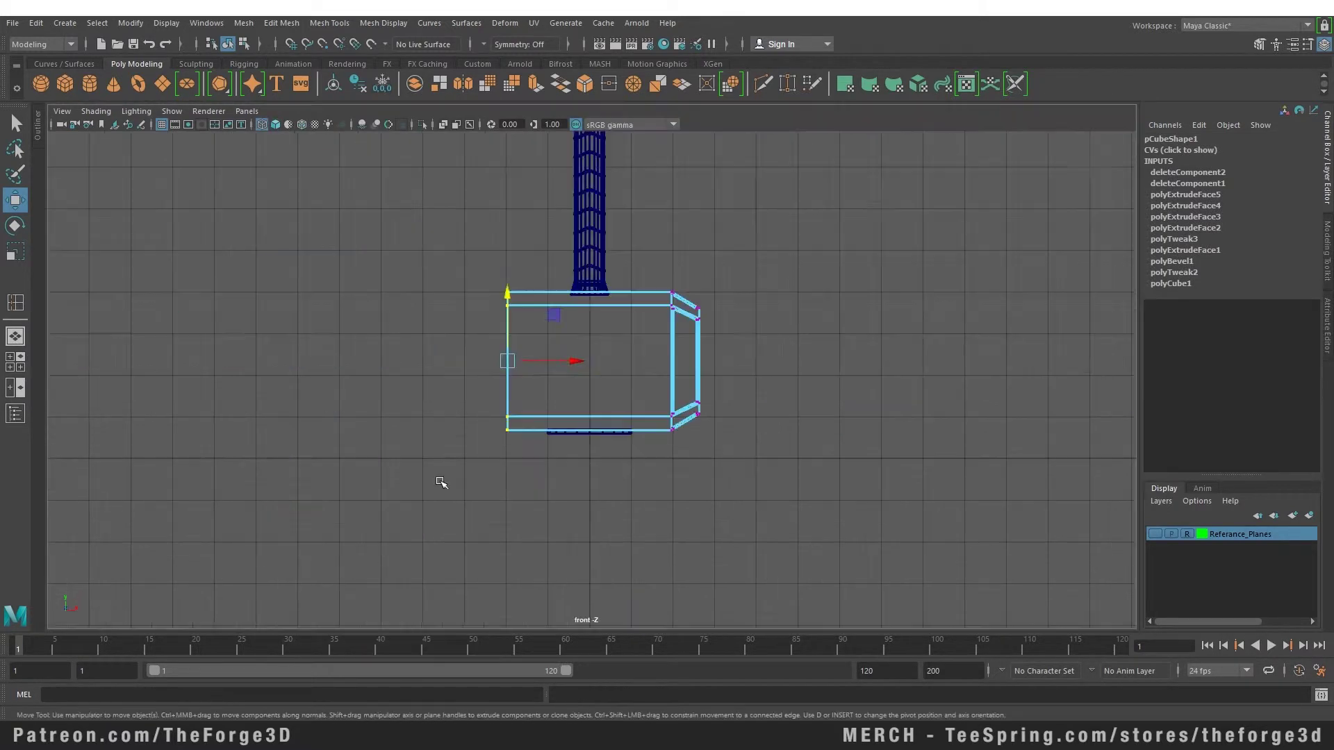
scroll(511, 393, "up", 2)
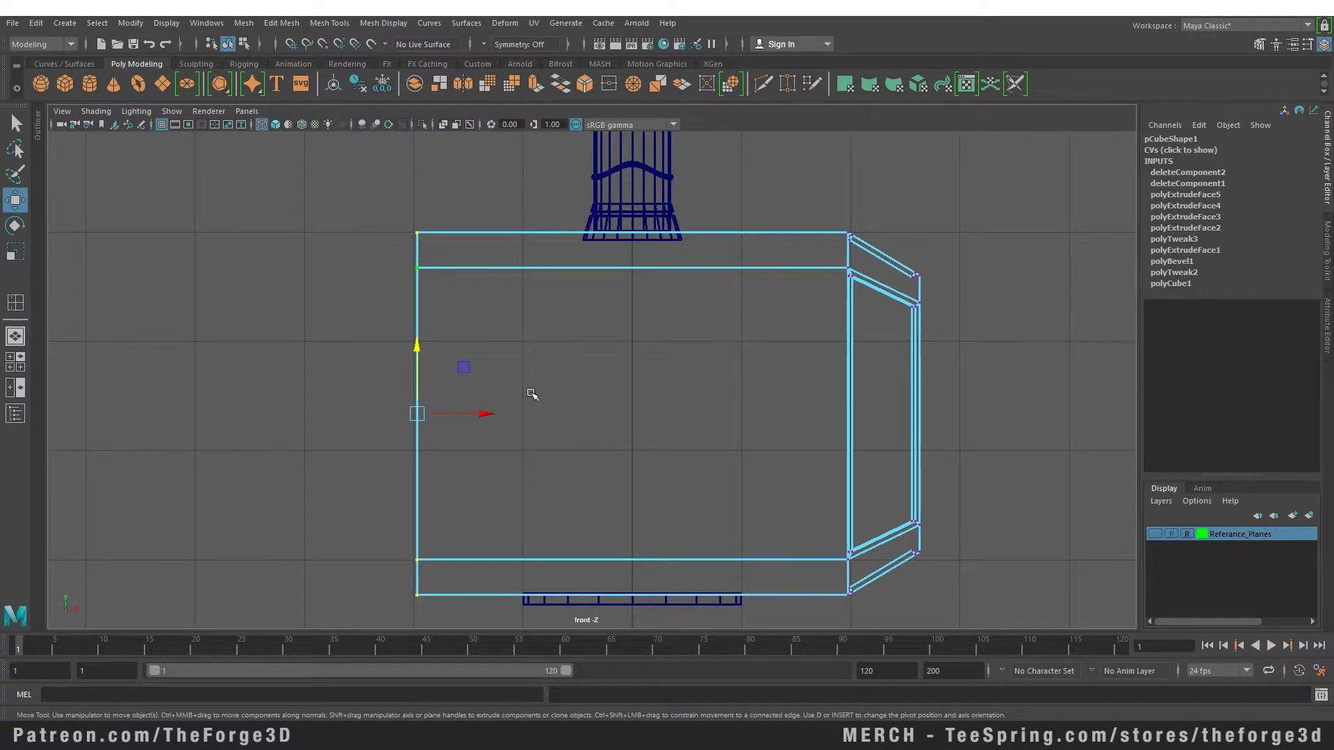
key("x")
left_click_drag(471, 414, 685, 414)
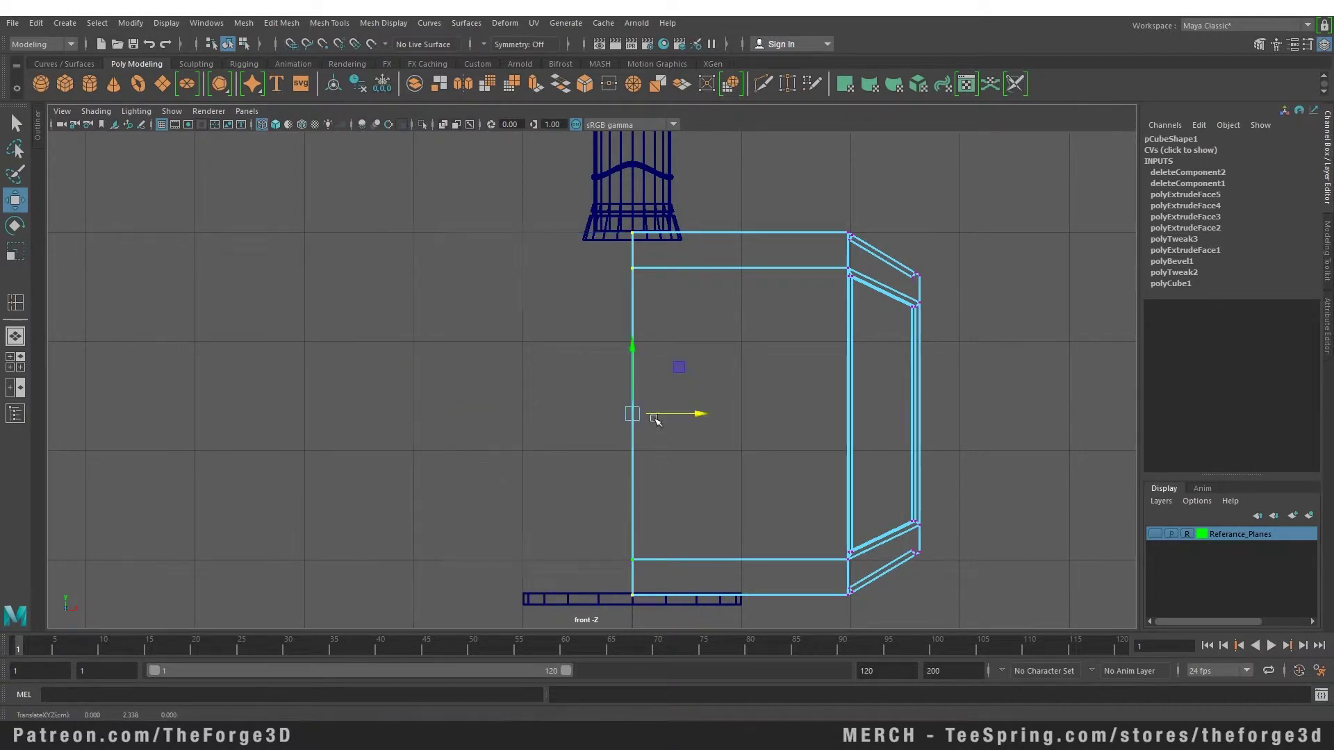
Return to whole-object selection in the four-view layout, viewing the open-sided head in perspective
mouse_move(664, 336)
right_mouse_down()
mouse_move(665, 354)
mouse_move(699, 316)
right_mouse_up()
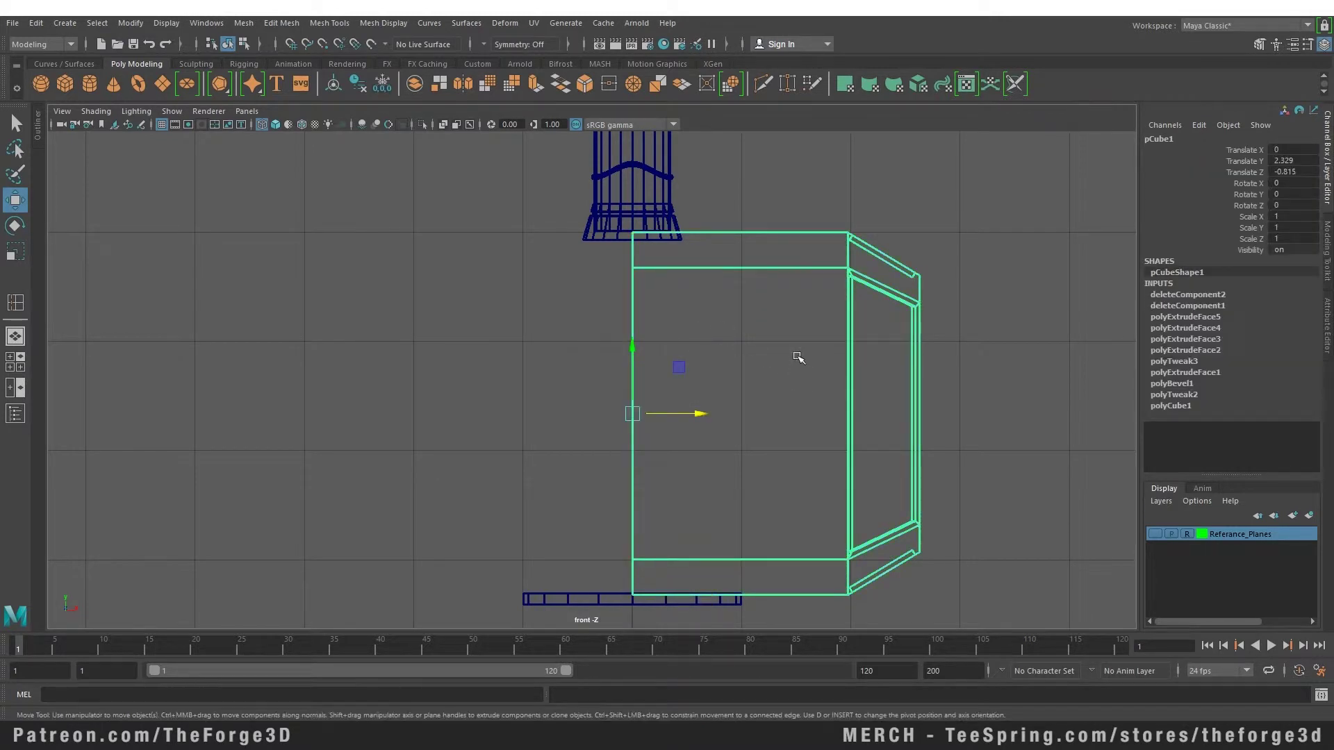
key("space")
left_click_drag(864, 280, 718, 244, "alt")
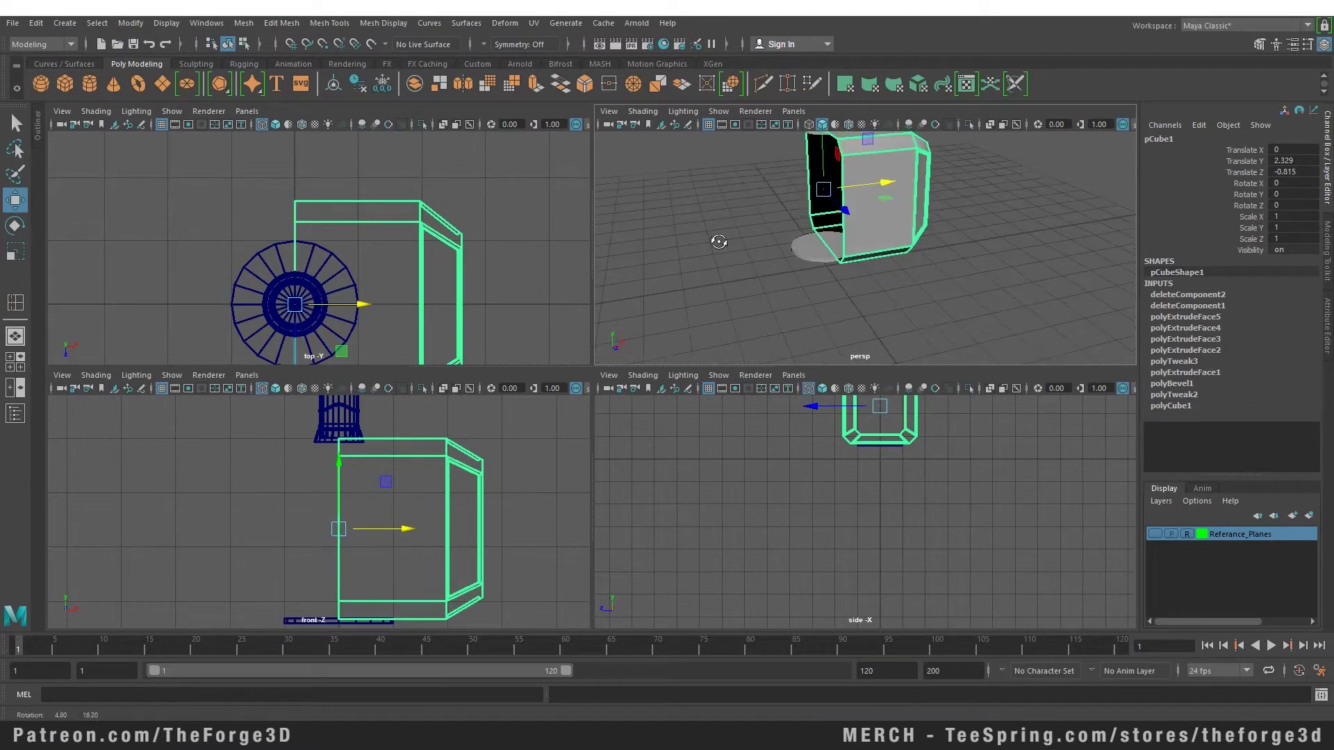
middle_click_drag(718, 243, 733, 279, "alt")
left_click_drag(734, 278, 965, 250, "alt")
left_click(341, 351)
left_click_drag(765, 278, 736, 264, "alt")
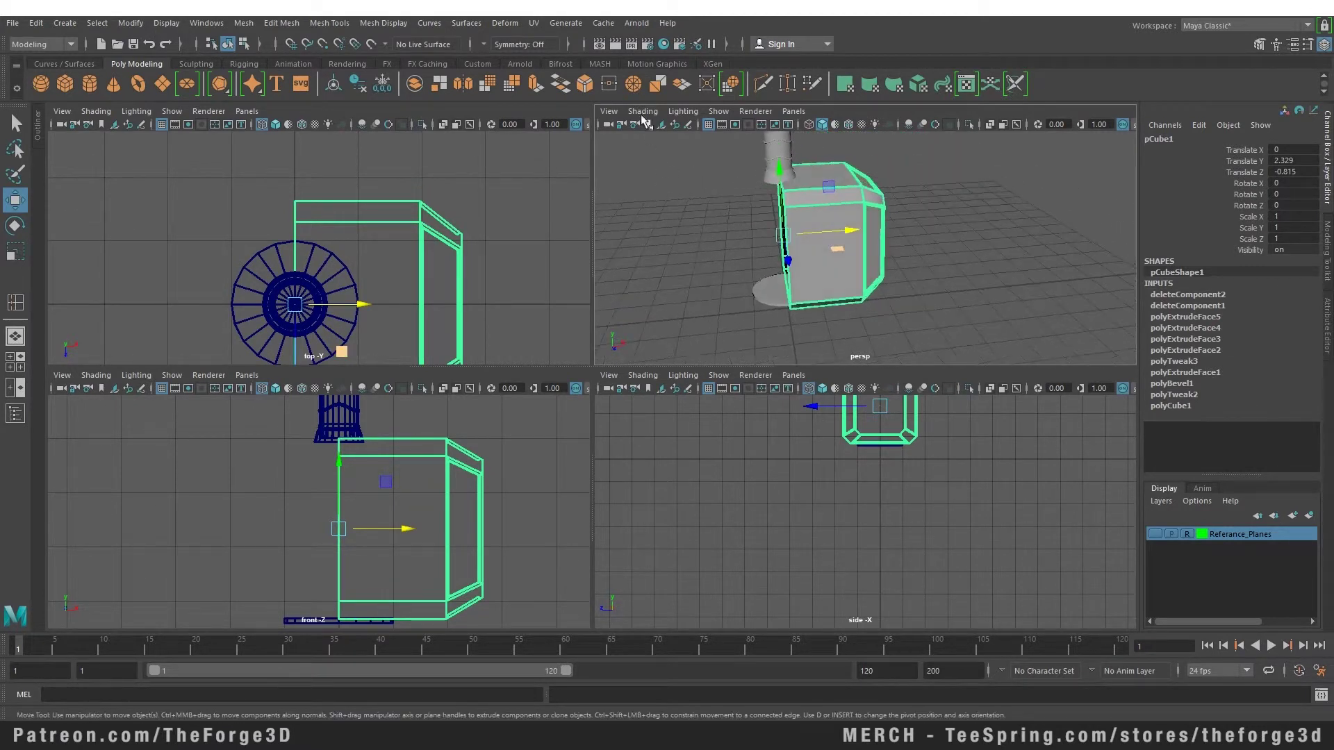
Open Mesh > Mirror options: World axis position, X axis, minus direction, merge border vertices
left_click(244, 22)
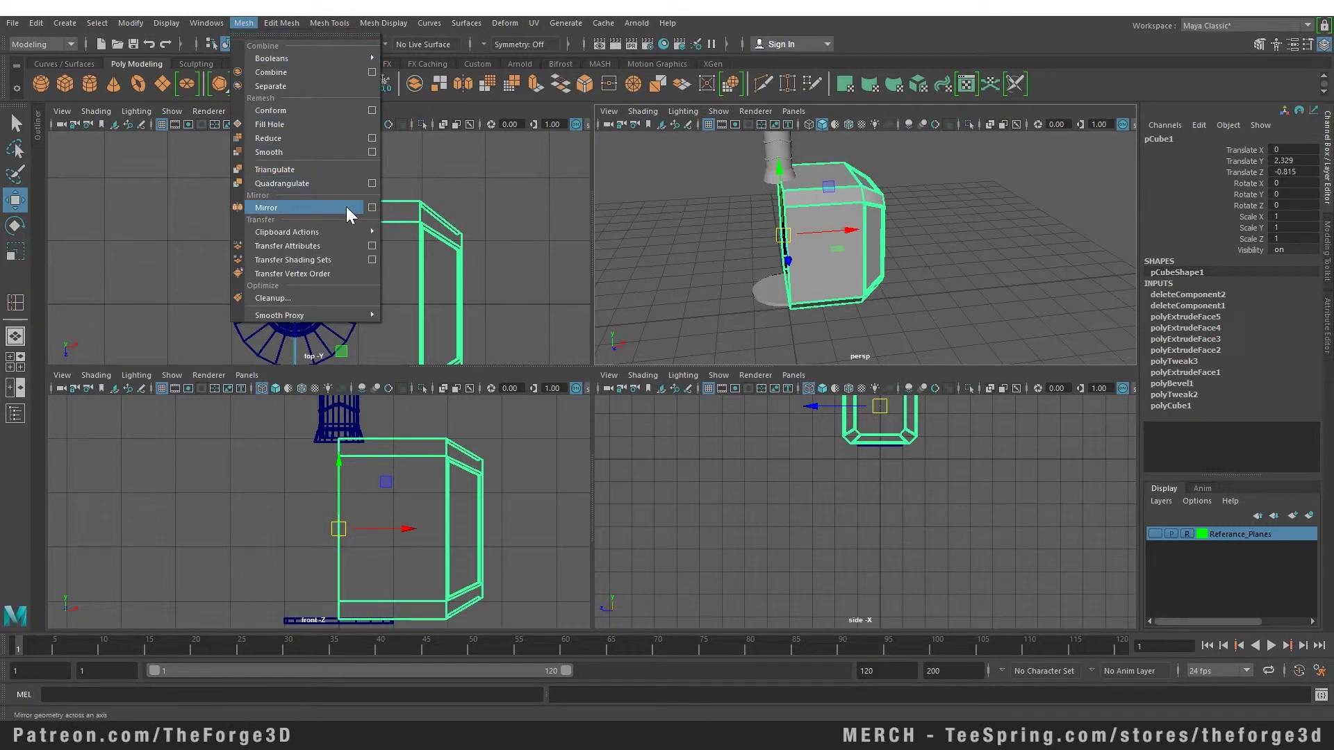
left_click(372, 208)
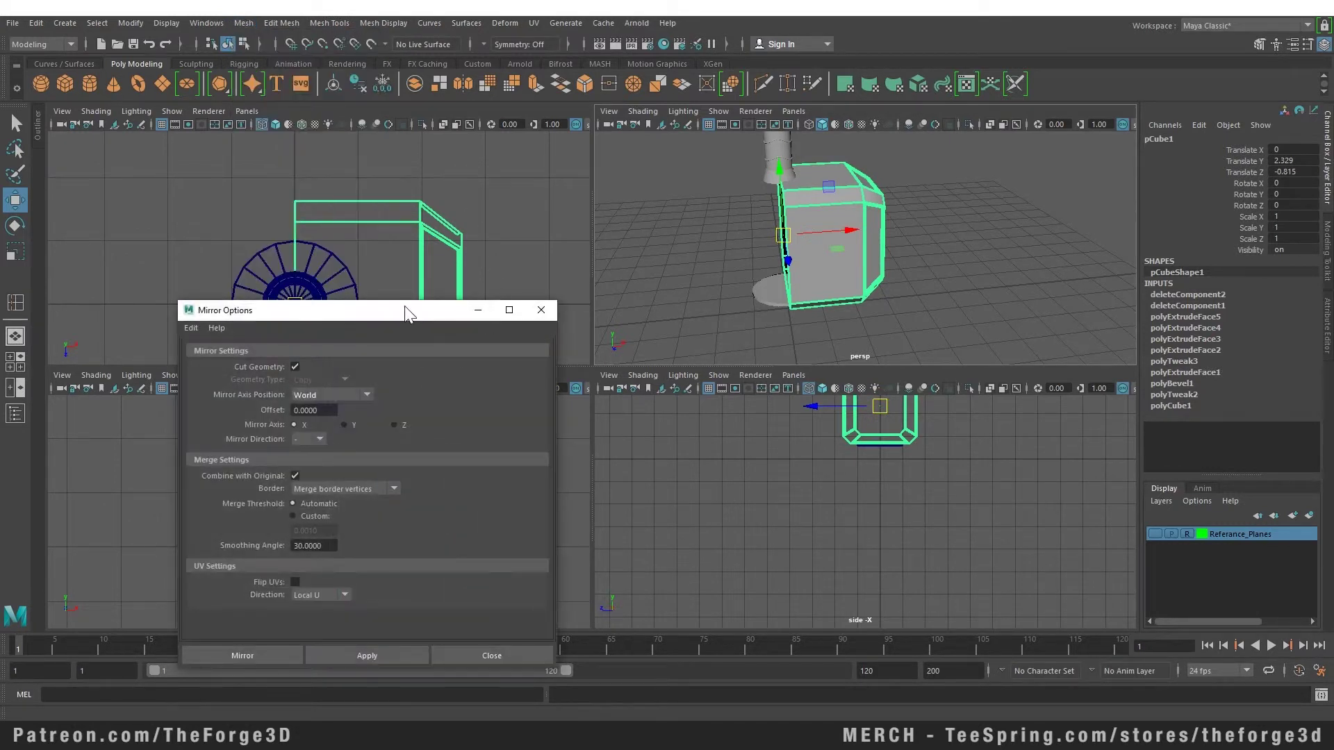
left_click_drag(404, 306, 406, 168)
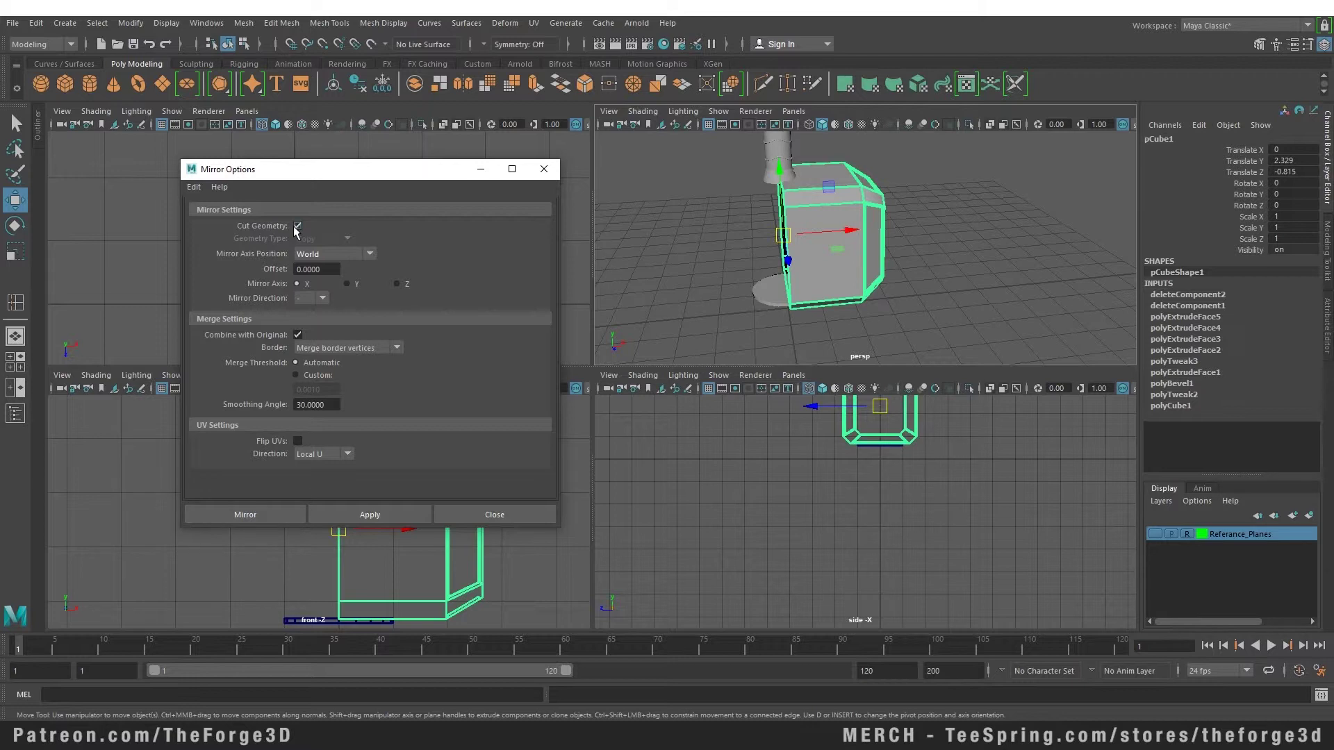
left_click(367, 255)
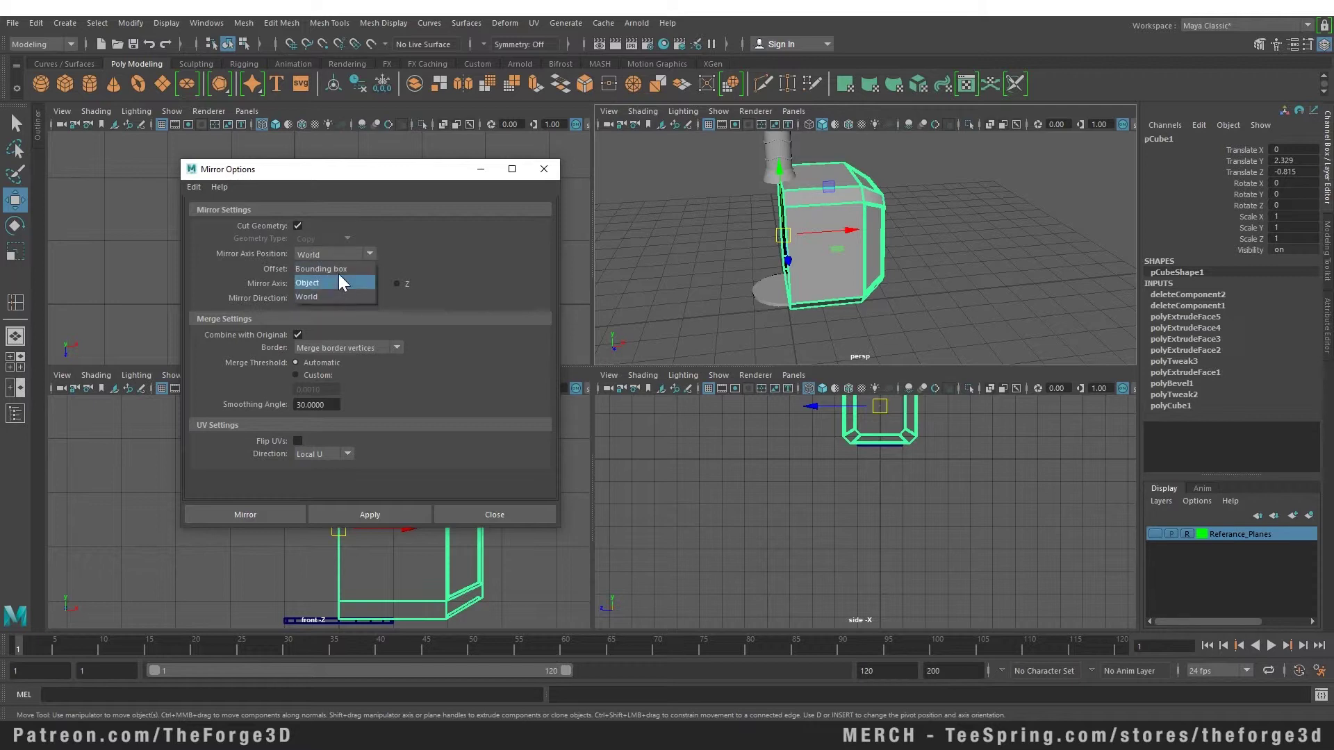
left_click(307, 296)
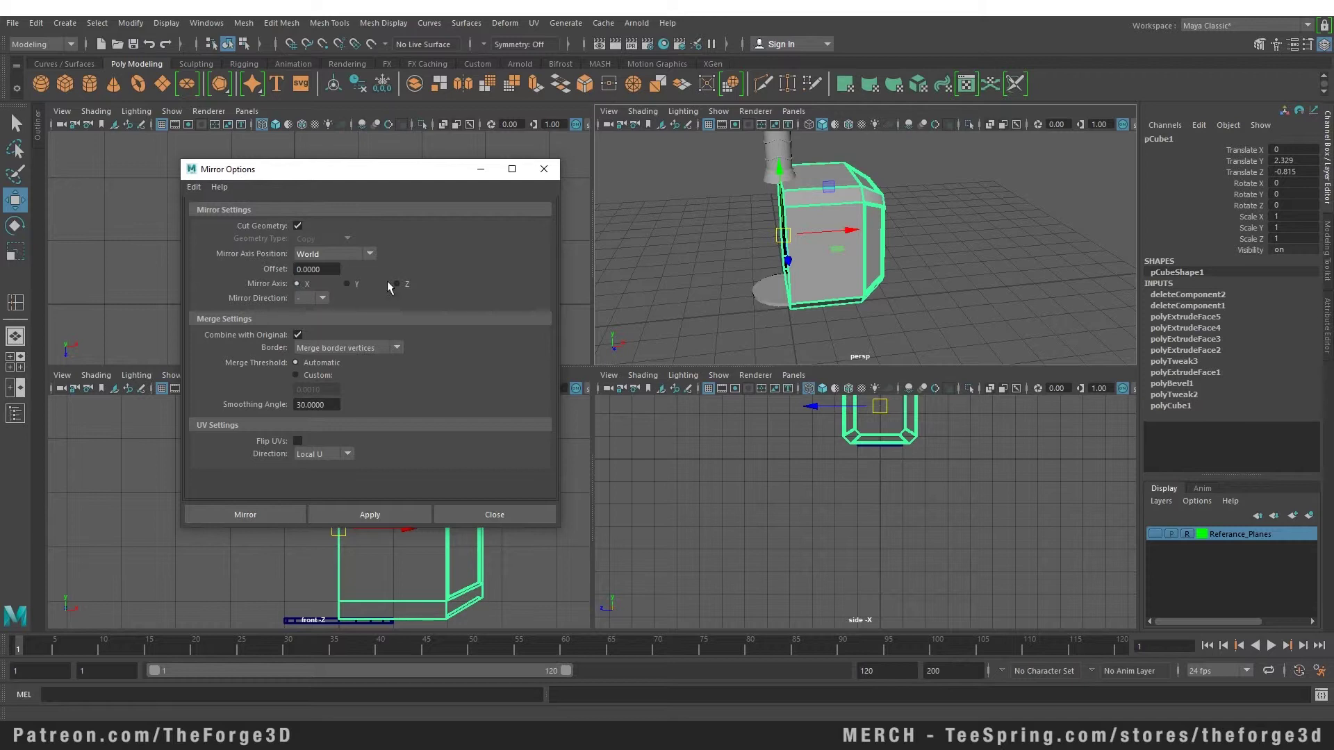
left_click(322, 298)
left_click(323, 296)
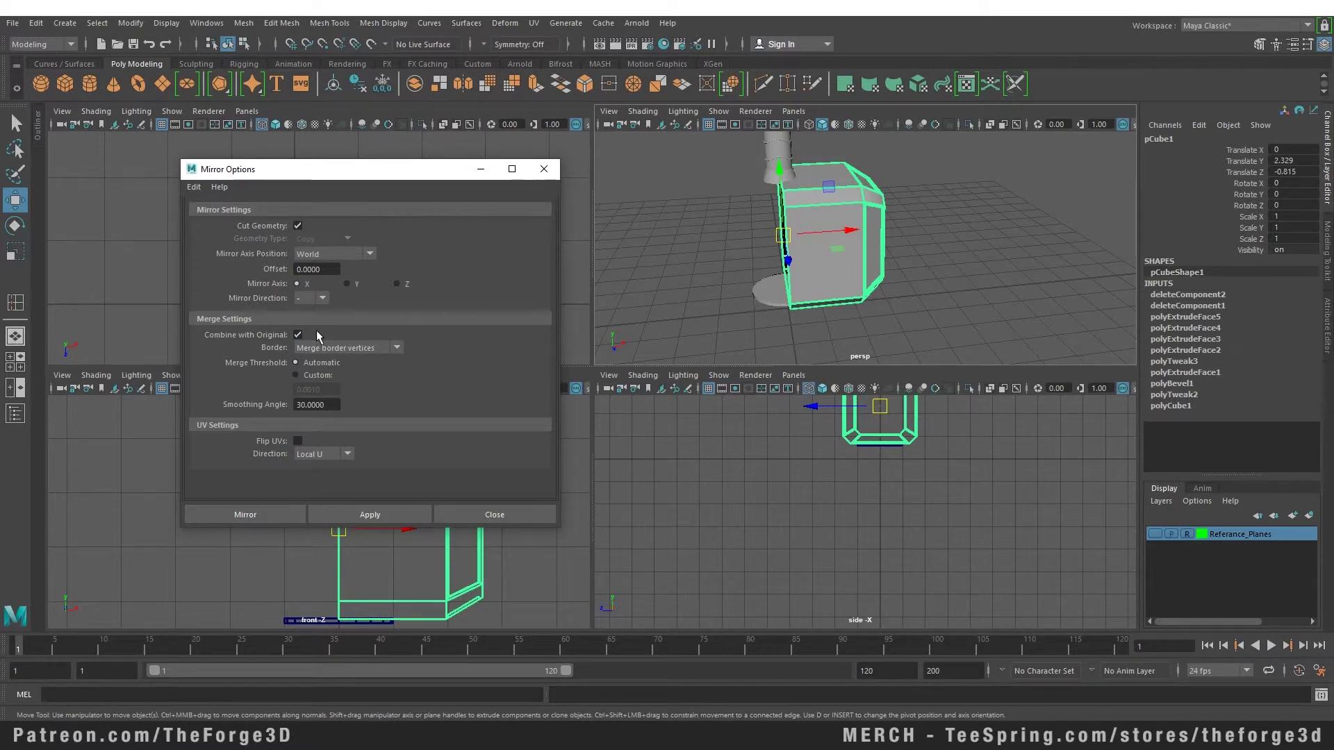
left_click(392, 347)
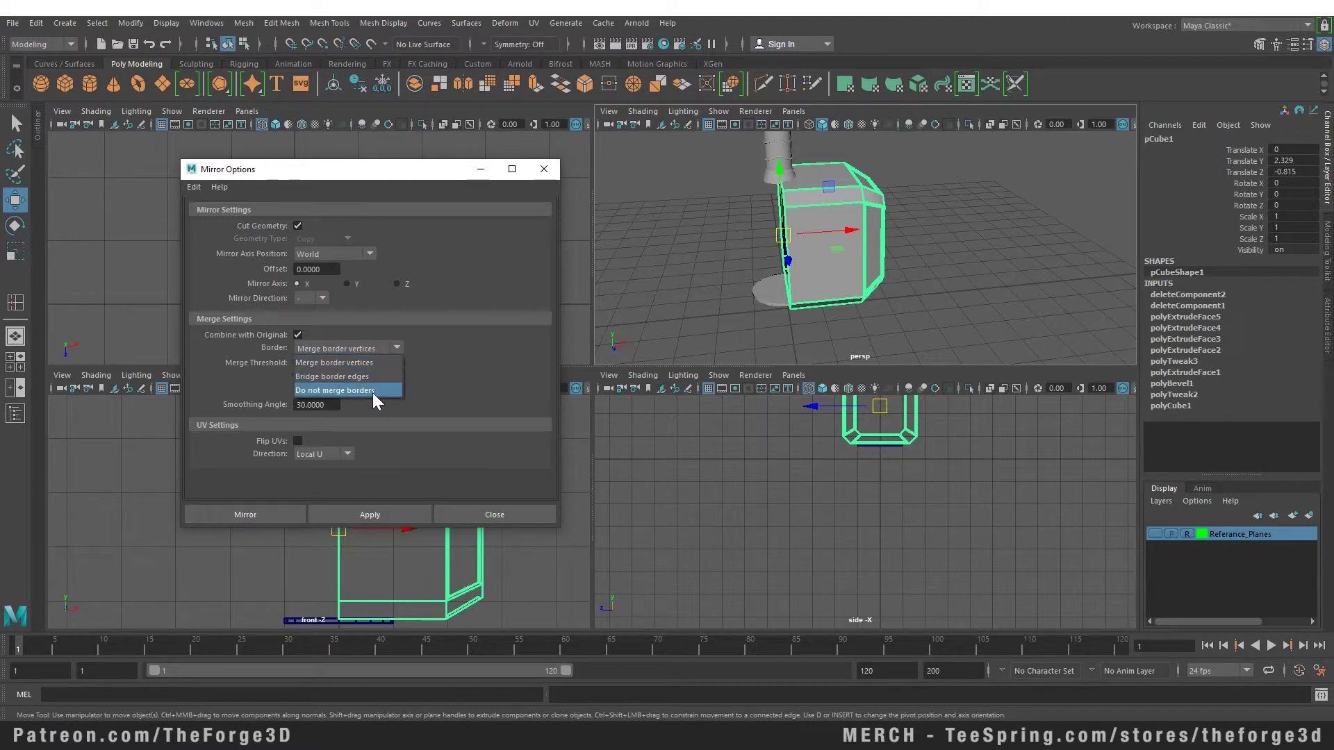
left_click(306, 363)
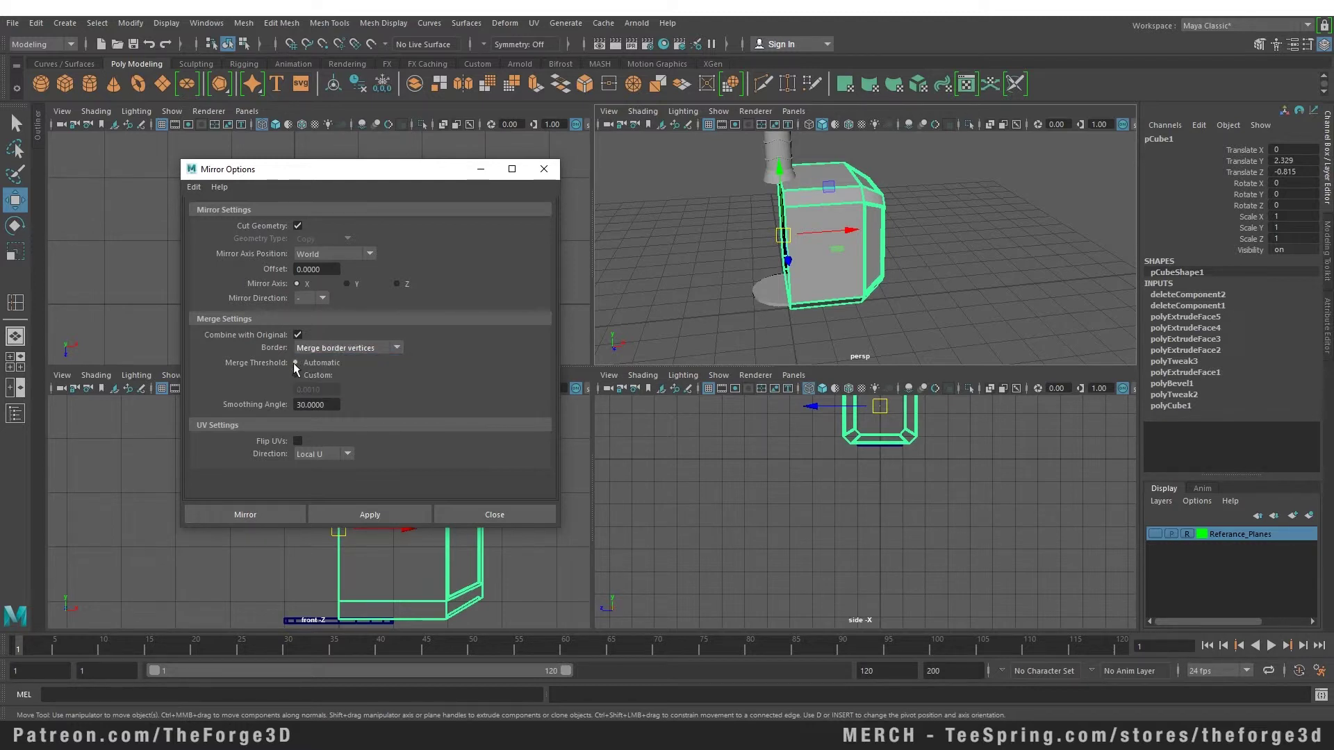
Mirror the half across world X into a full, merged hammer head
left_click(265, 513)
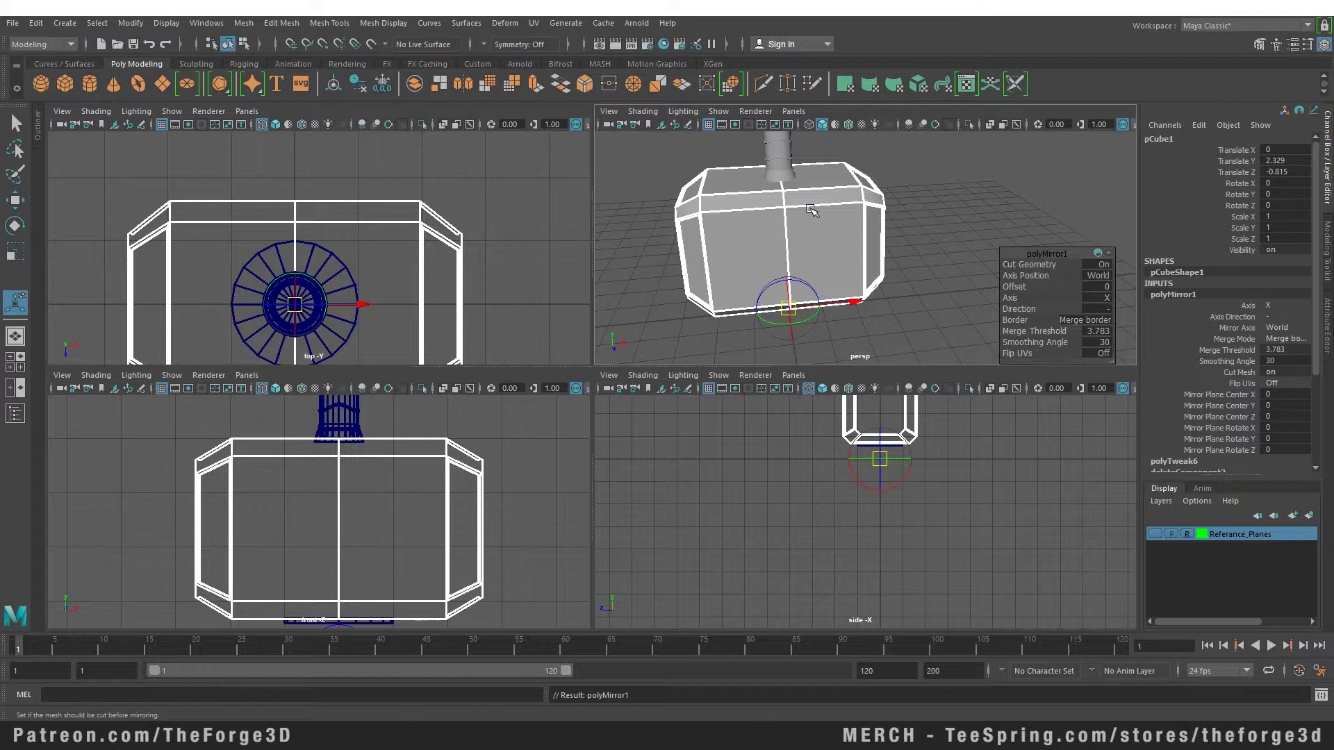
key("w")
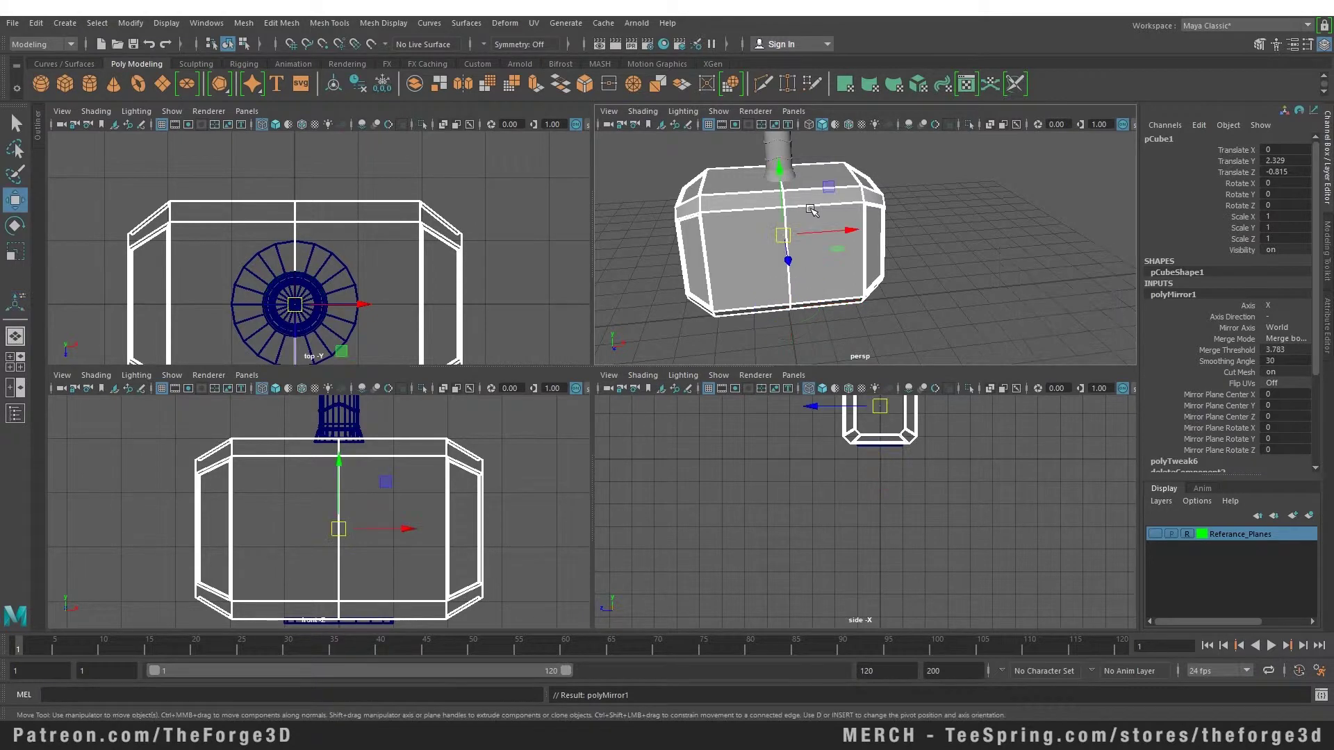
right_click_drag(799, 208, 831, 267)
left_click(831, 267)
Select the vertical centre seam edge loop and remove it with Delete Edge
left_click_drag(665, 267, 797, 220, "alt")
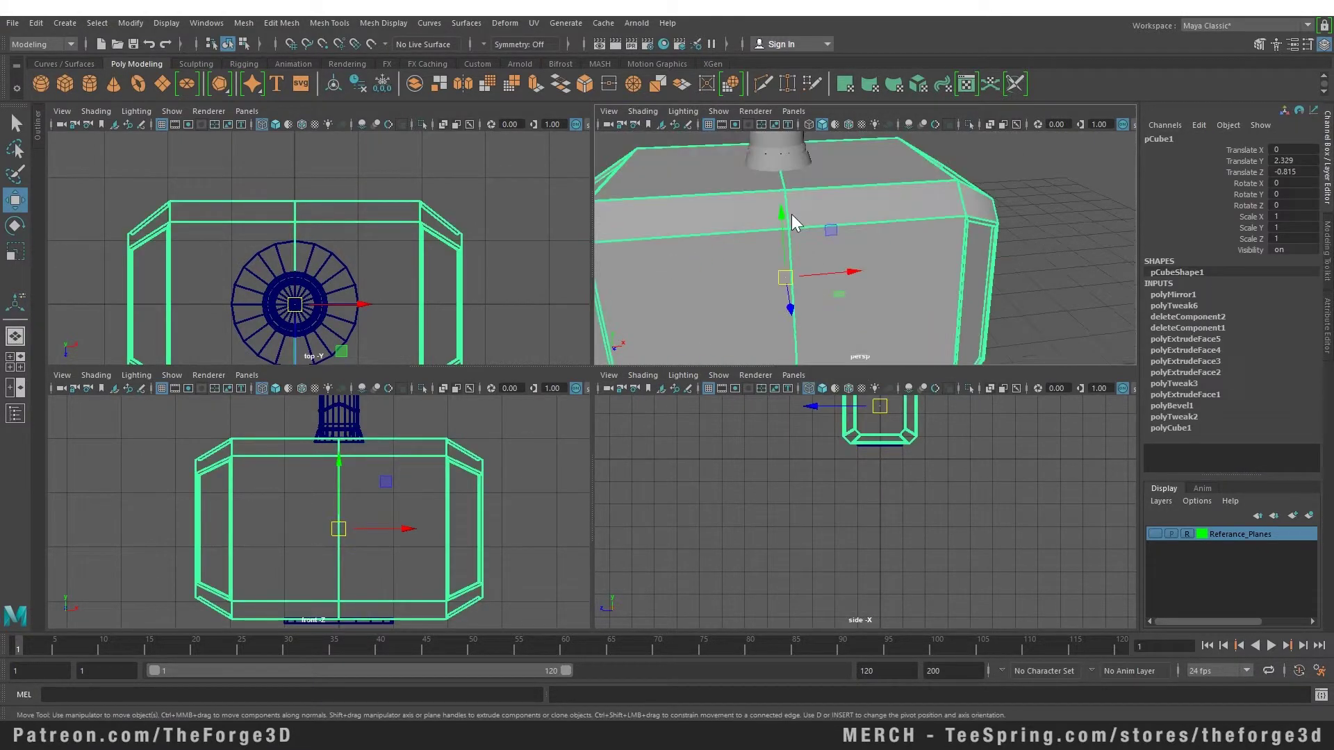
right_click_drag(797, 201, 789, 208)
left_click(787, 208)
left_click(791, 264)
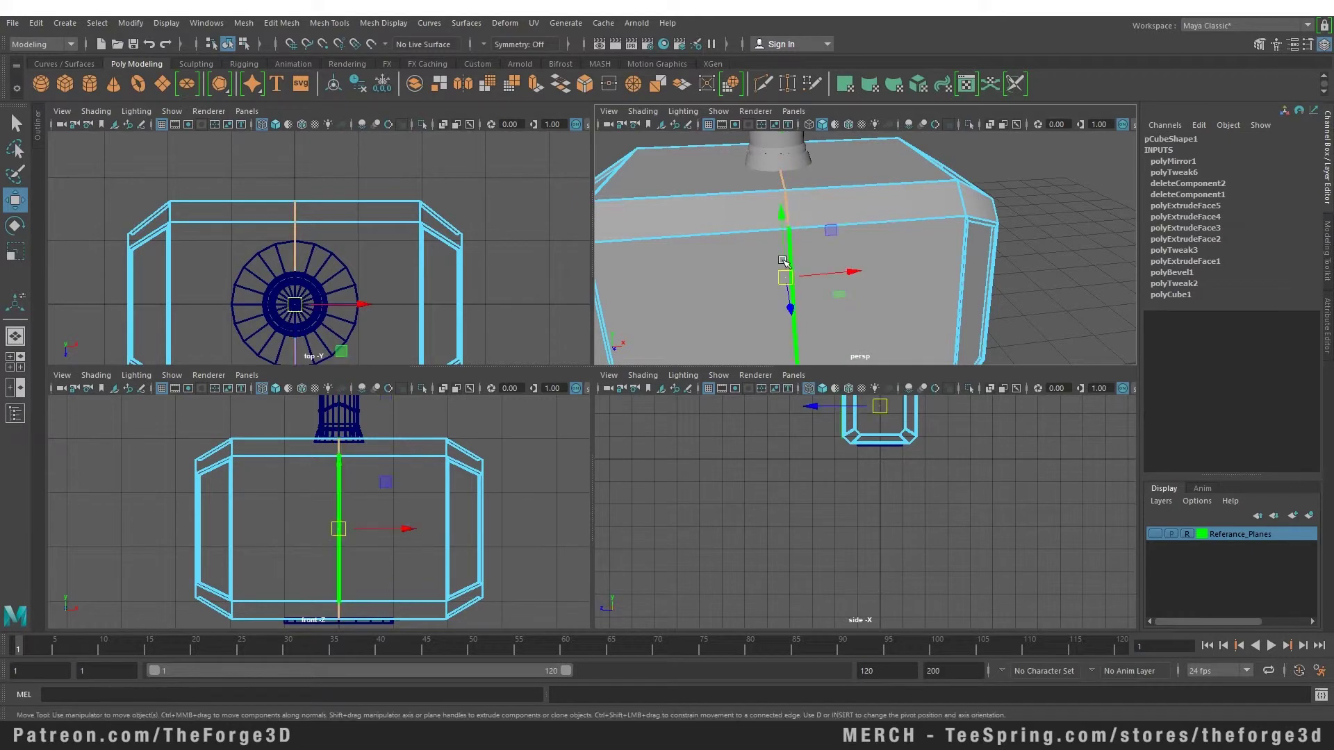
right_click(831, 188, "shift")
left_click(763, 208)
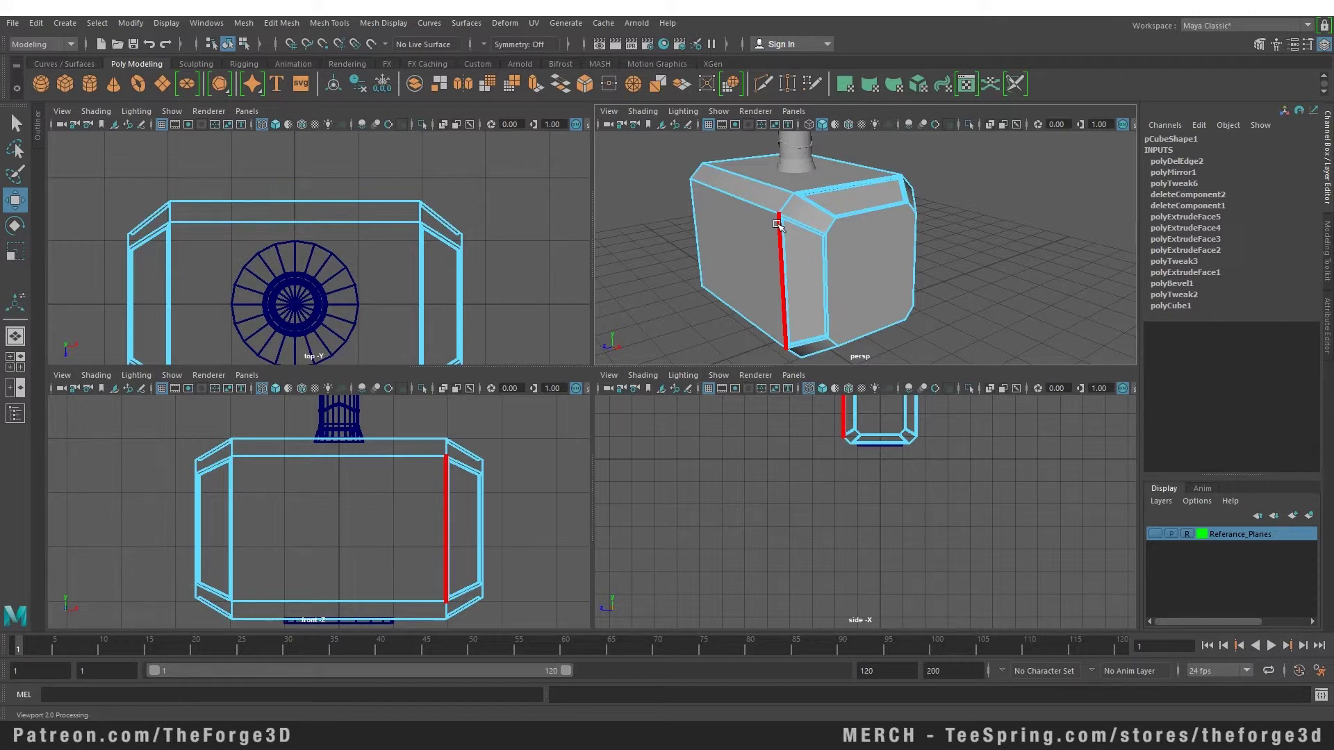
Undo the edge deletion and delete one half of the head's faces
left_click_drag(778, 224, 660, 174, "alt")
key("ctrl+z")
right_click_drag(644, 169, 647, 194)
scroll(765, 244, "down", 5)
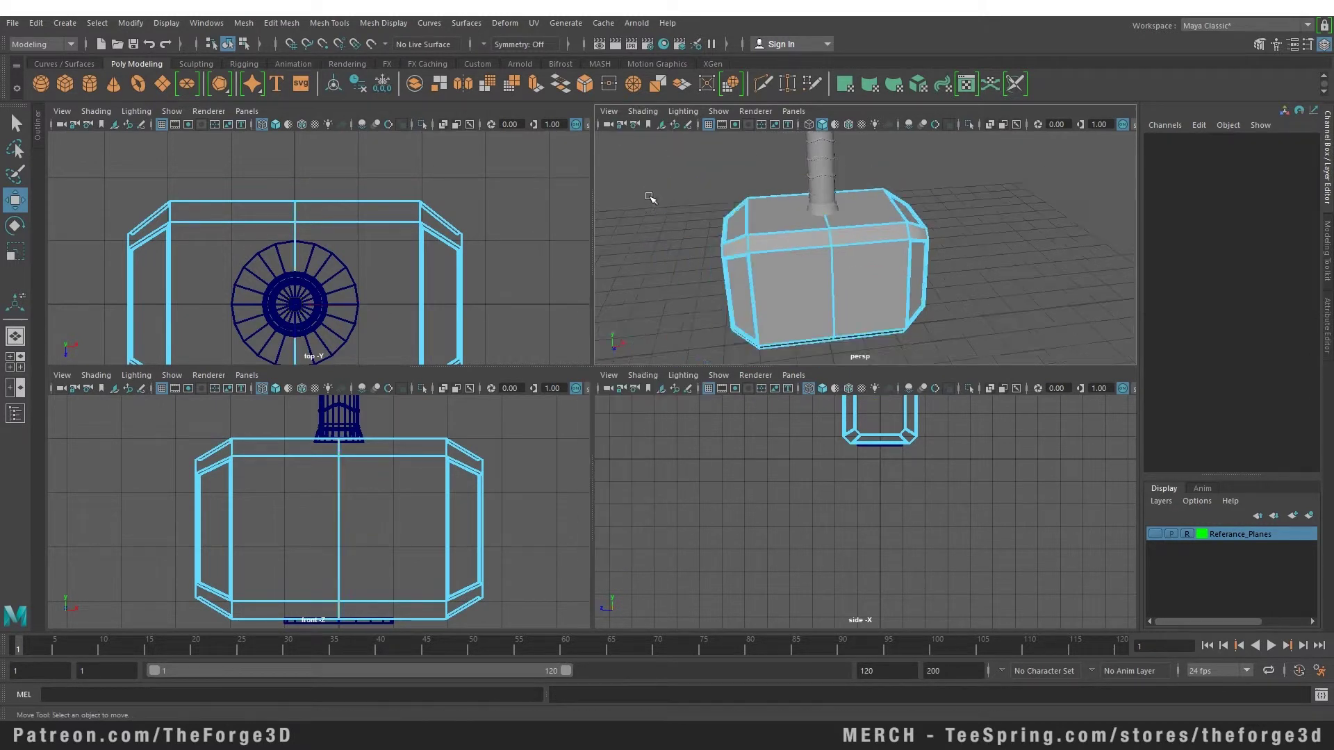
left_click_drag(676, 148, 803, 355)
key("Delete")
Duplicate the remaining half, move the copy to the left, and scale it negative along X
key("space")
key("F8")
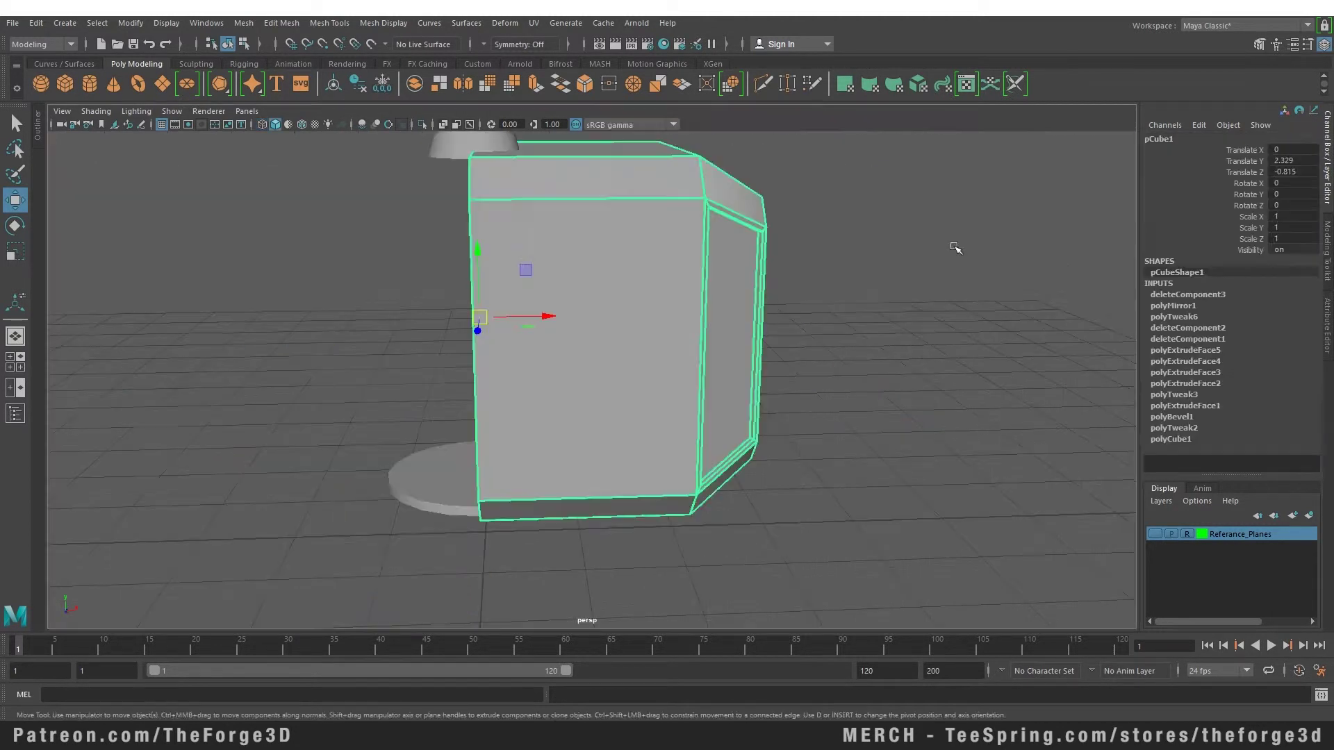
key("ctrl+d")
left_click_drag(552, 308, 244, 328)
scroll(590, 316, "up", 4)
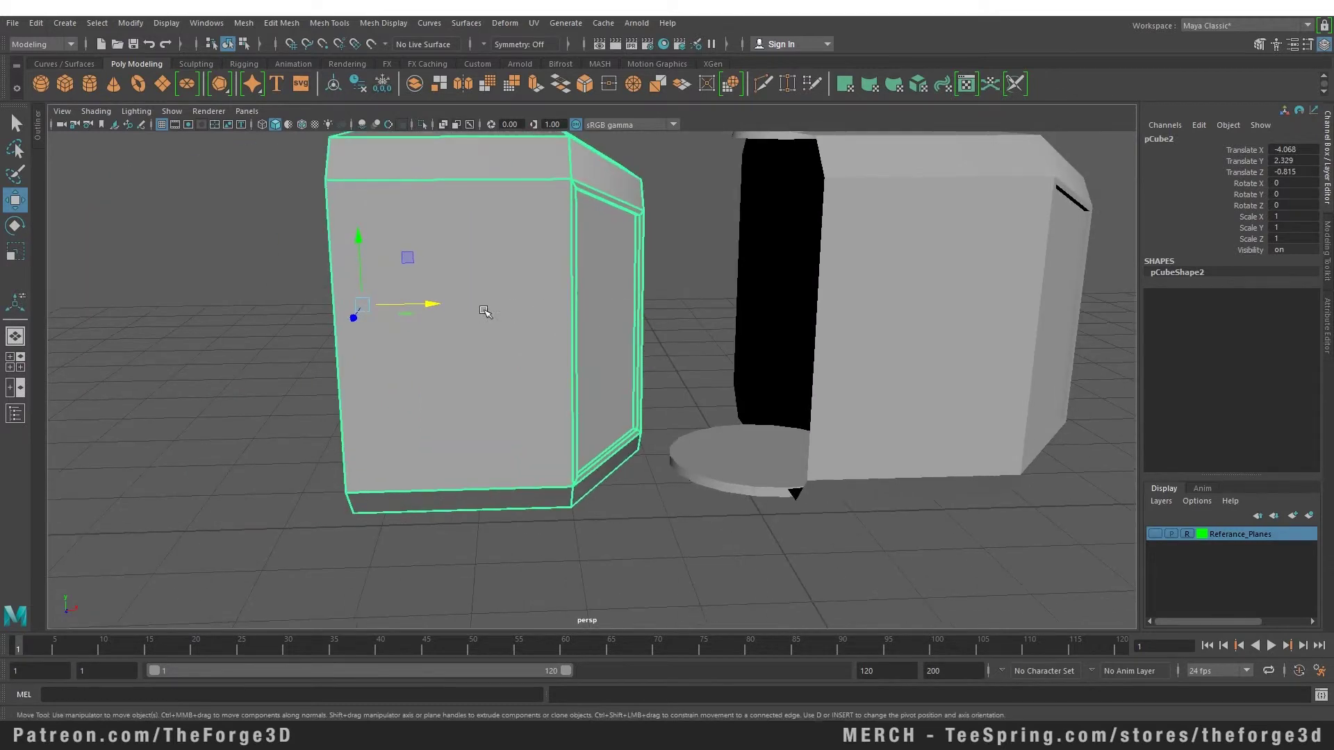
key("r")
left_click_drag(429, 302, 310, 306)
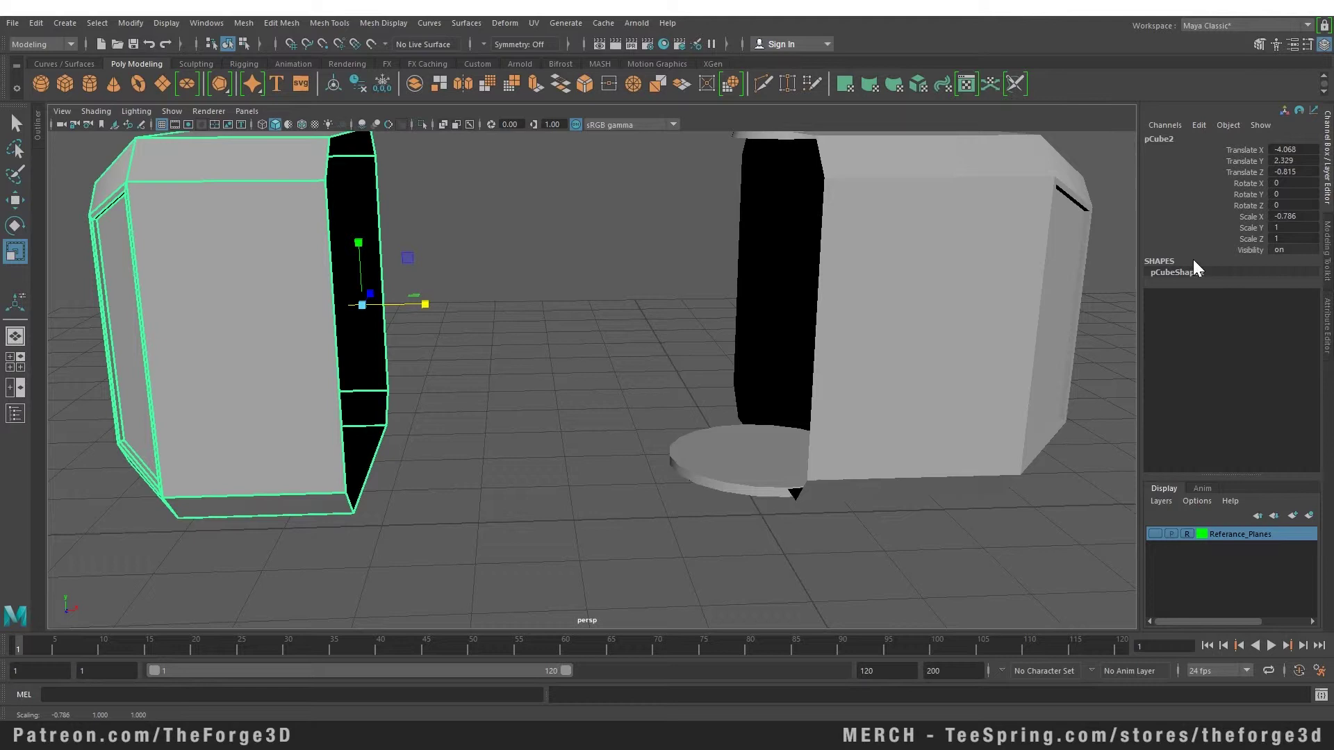
Set the duplicate half's Scale X to -1
double_click(1294, 217)
type("-1")
key("Return")
key("w")
left_click_drag(500, 306, 462, 345, "alt")
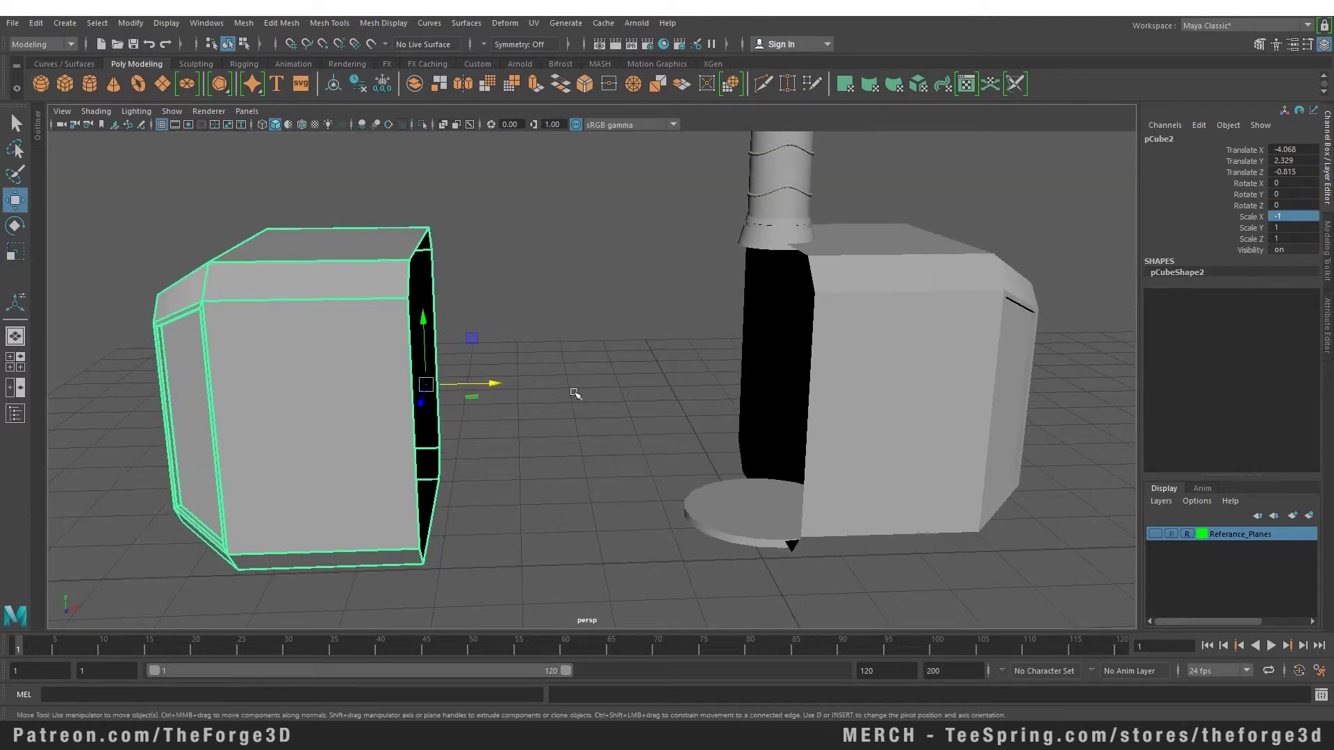
right_click_drag(552, 356, 610, 408, "alt")
left_click_drag(610, 408, 538, 434, "alt")
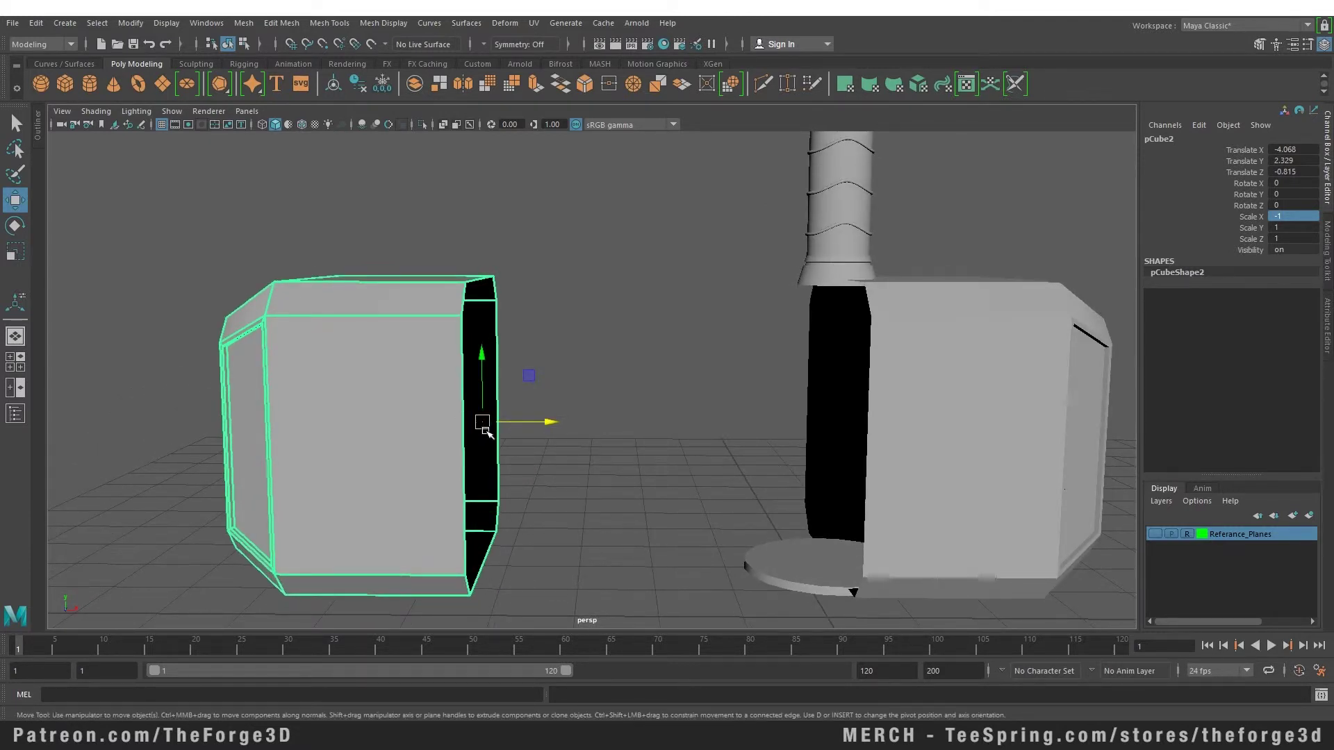
Snap the half's pivot to its inner top corner and vertex-snap it flush against the other half
key("d")
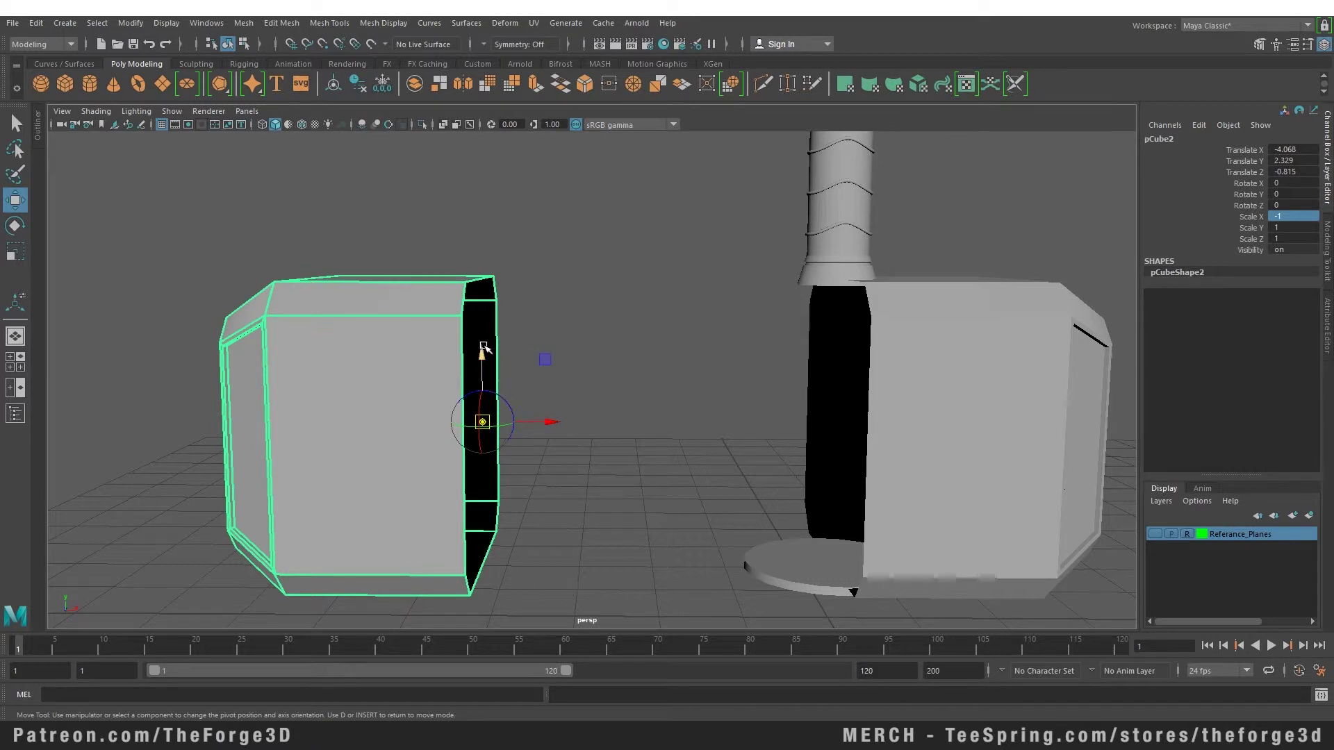
key("v")
left_click_drag(484, 346, 466, 316)
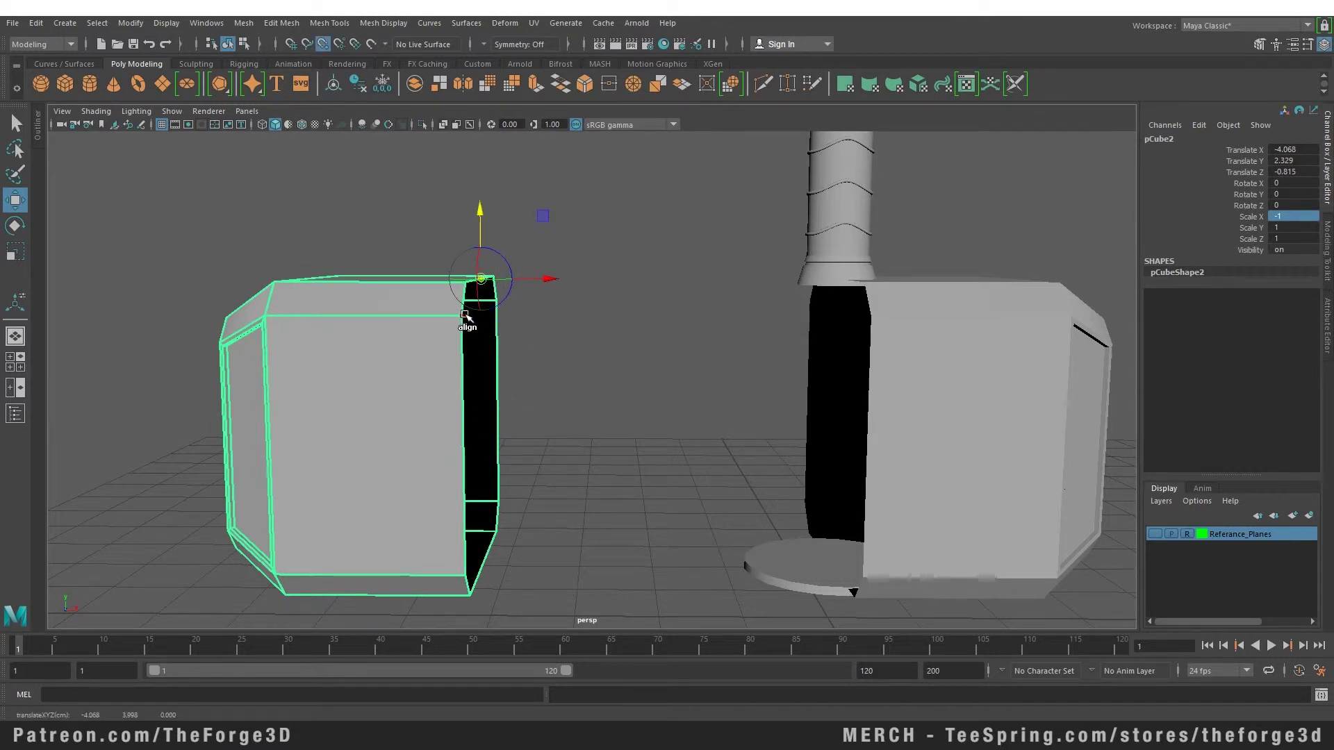
left_click(466, 316)
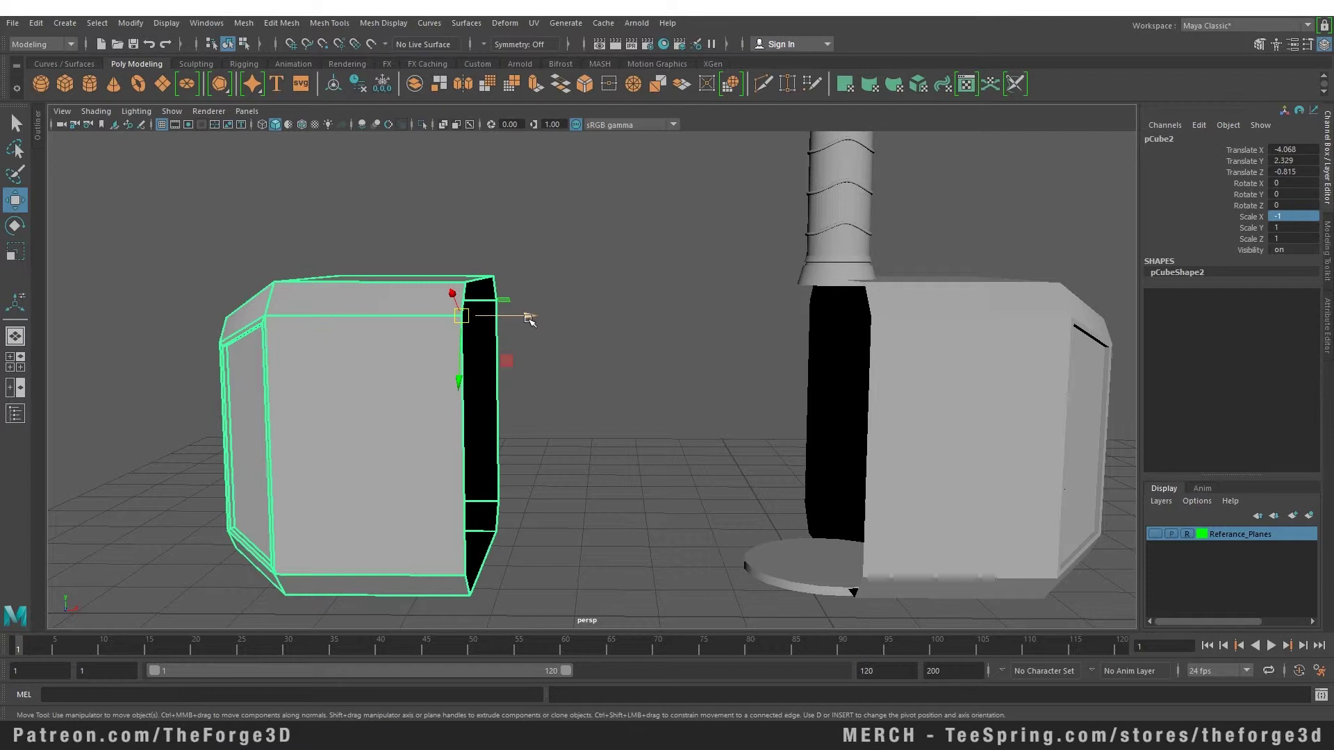
key("v")
left_click_drag(529, 320, 874, 325)
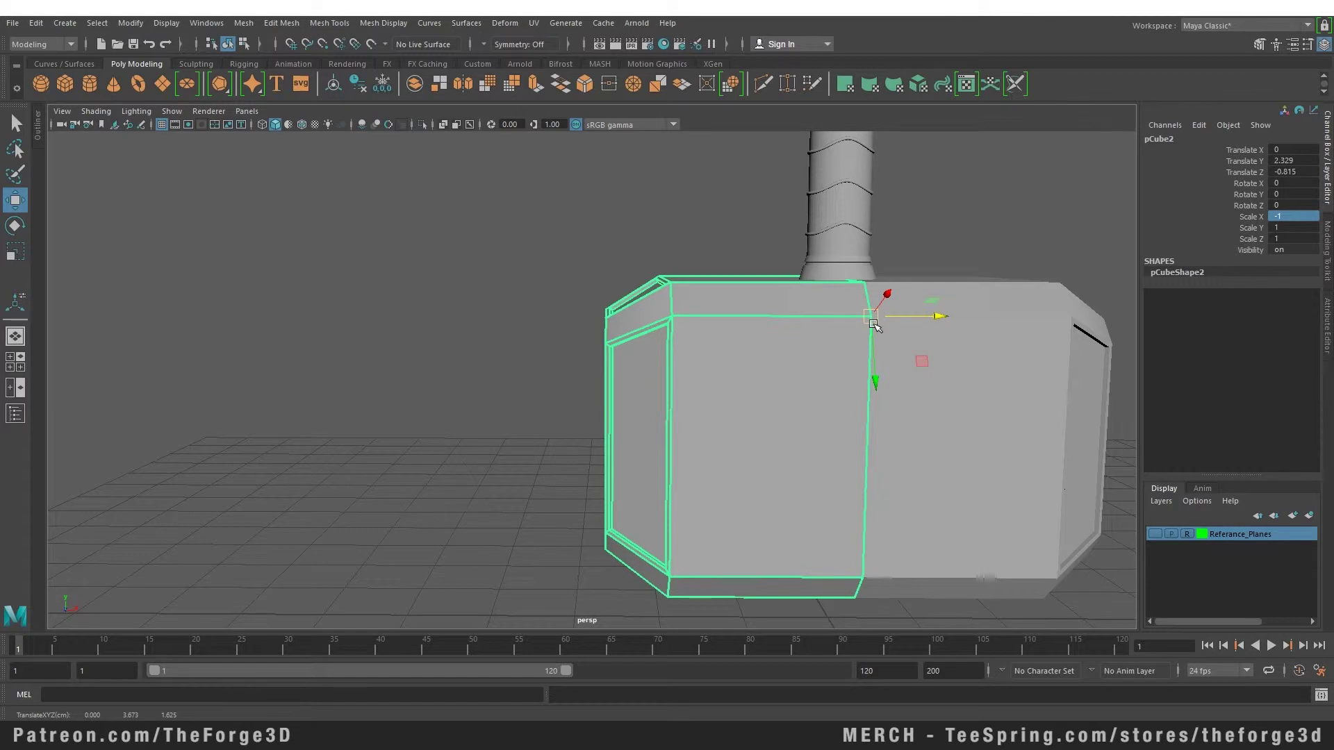
Select and frame both halves, then Mesh > Combine them into pCube3
left_click(972, 430, "shift")
key("f")
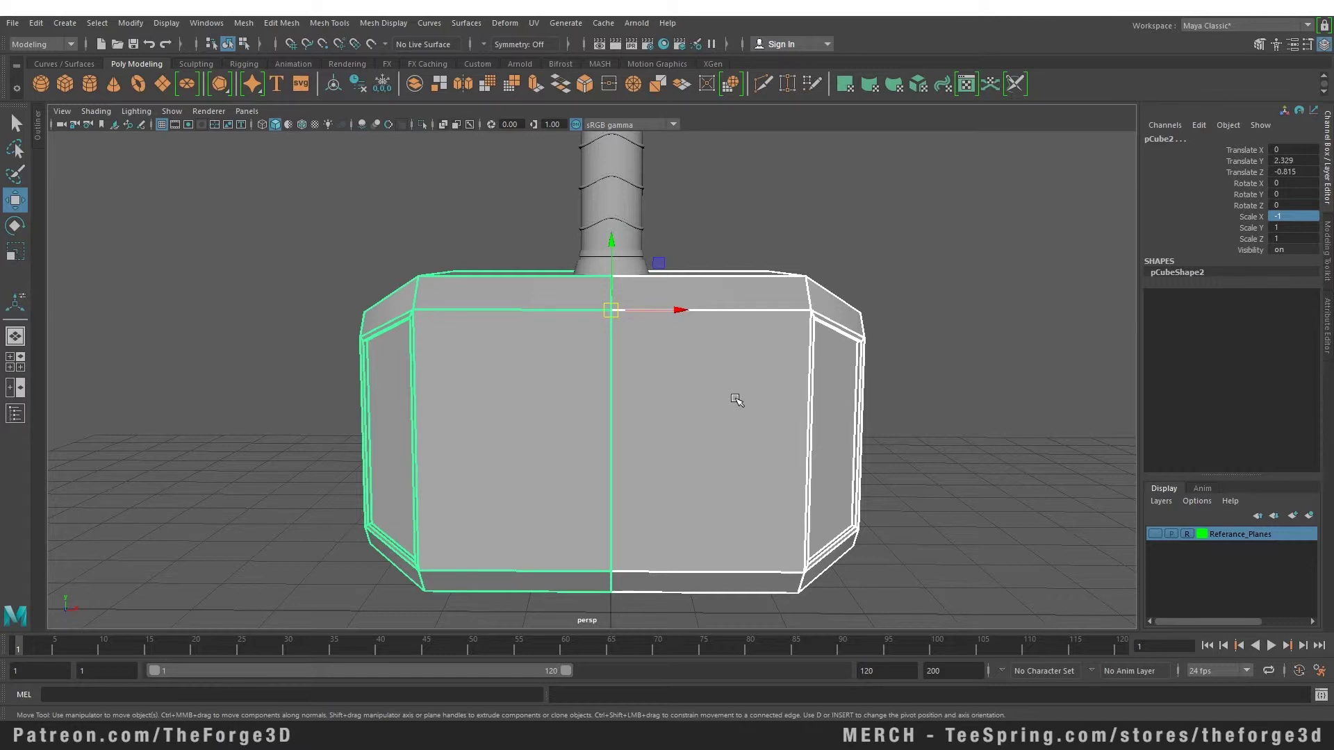
left_click(243, 23)
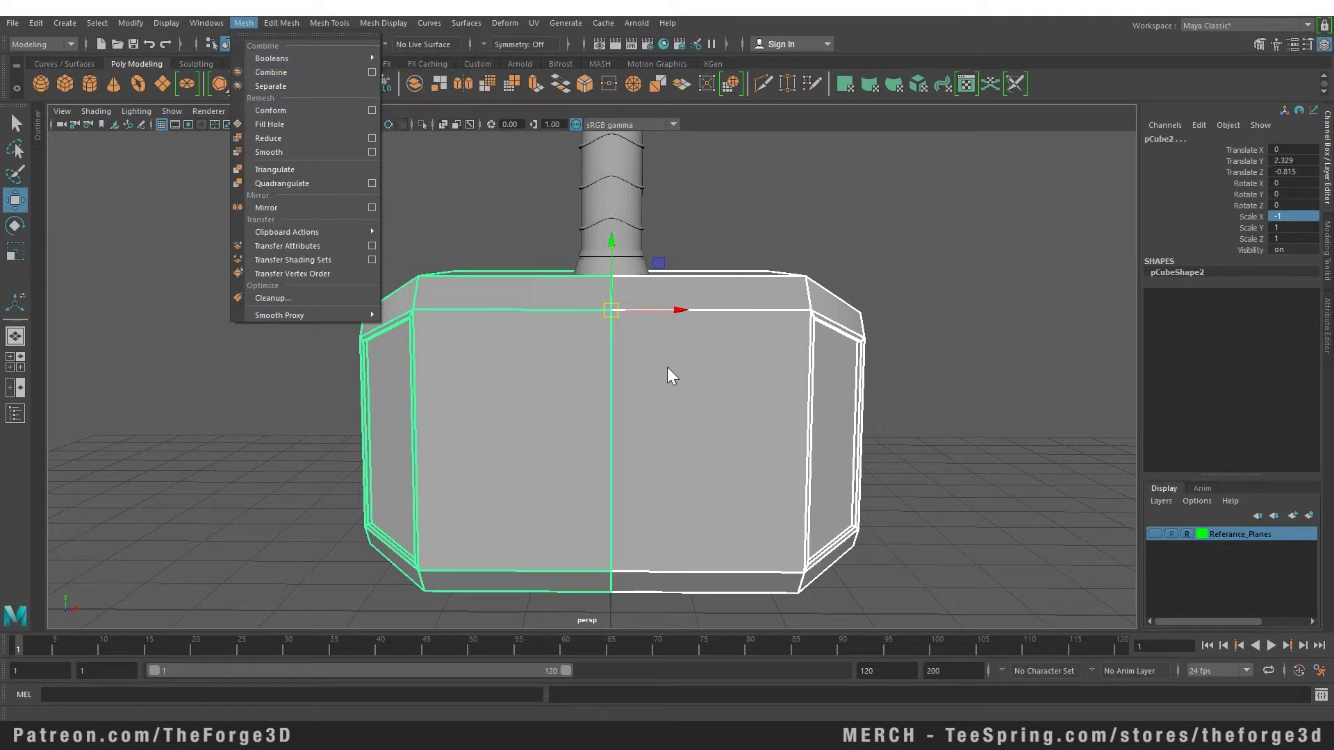
right_click_drag(671, 384, 649, 638, "shift")
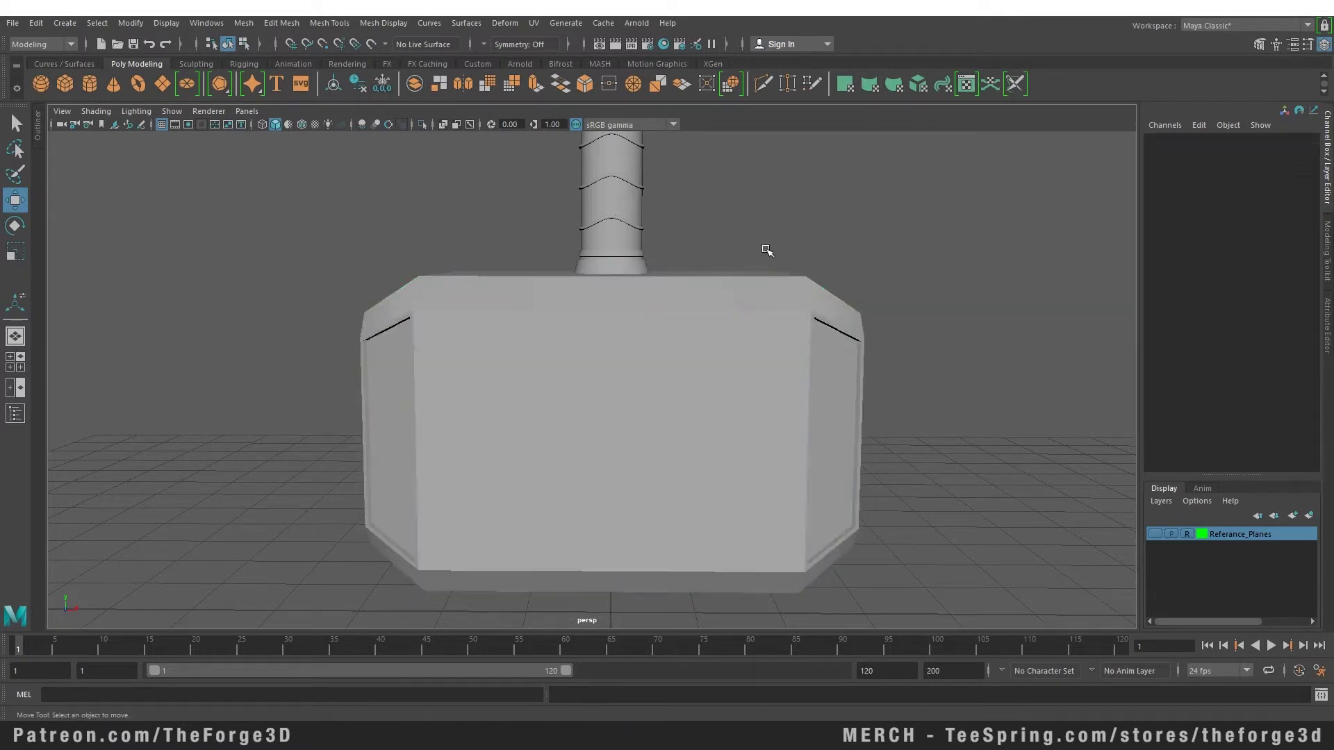
left_click(678, 364)
right_click_drag(704, 328, 669, 311)
left_click(628, 310)
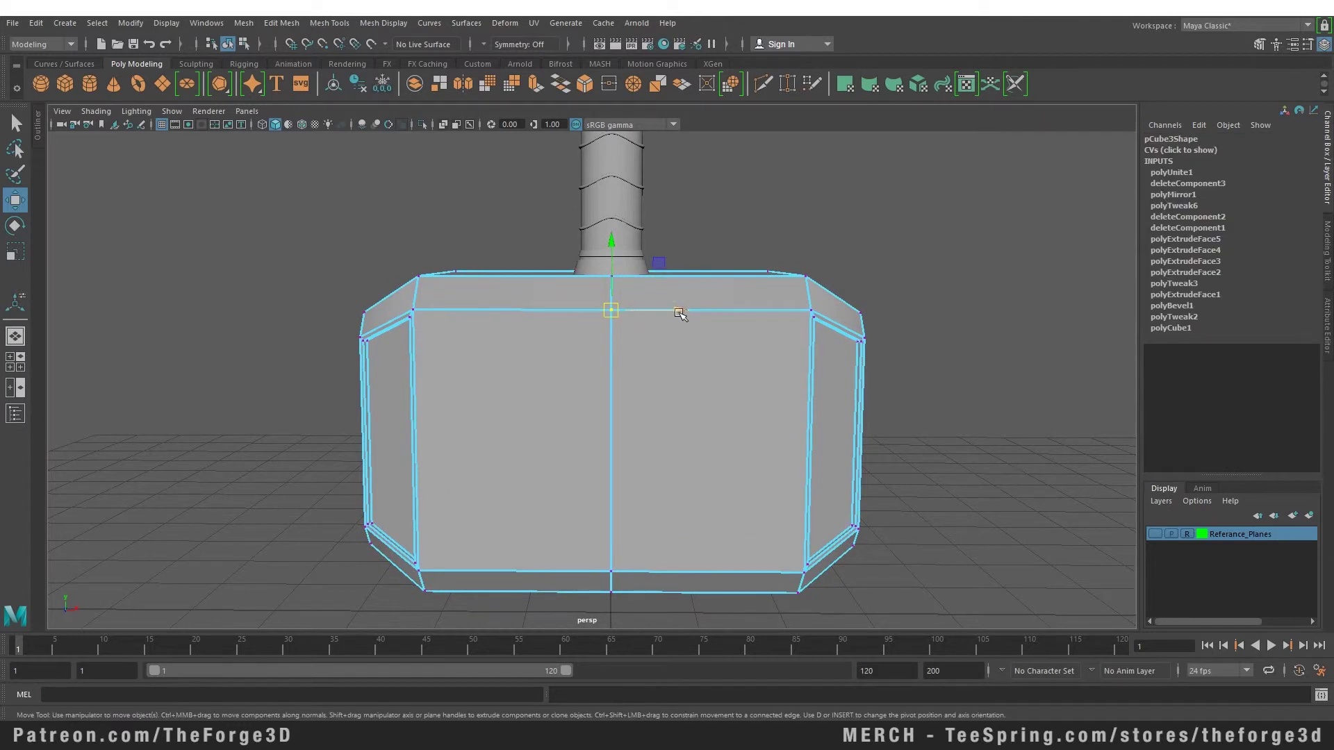
left_click_drag(680, 314, 750, 313)
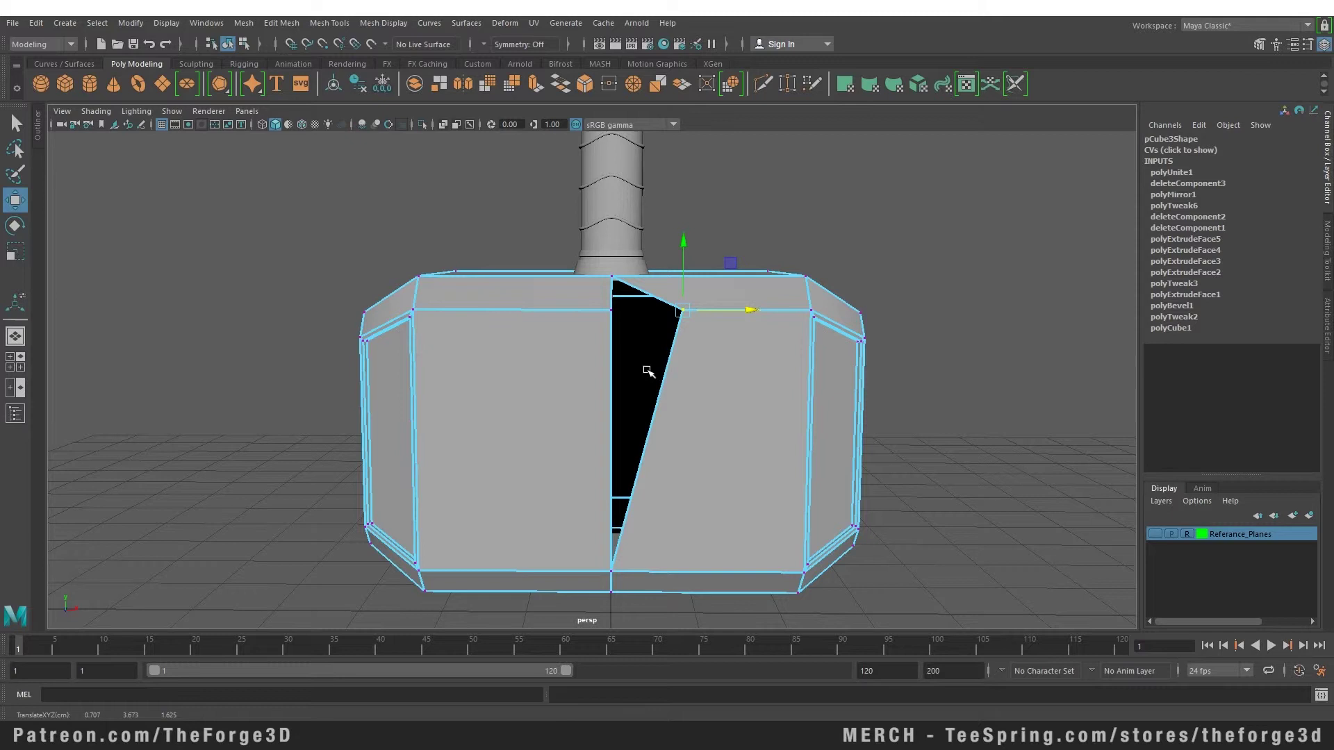
key("ctrl+z")
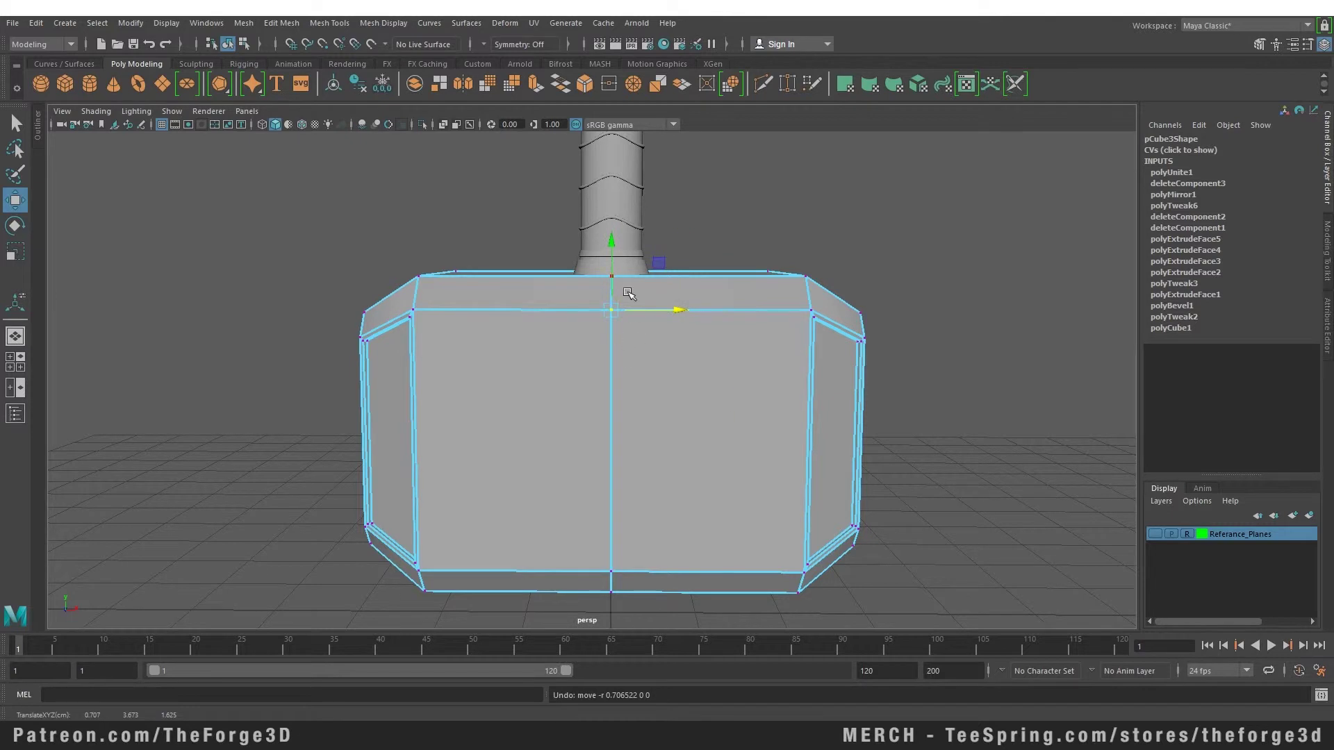
left_click(695, 219)
left_click_drag(531, 174, 709, 644)
left_click(280, 23)
left_click(280, 23)
left_click(279, 23)
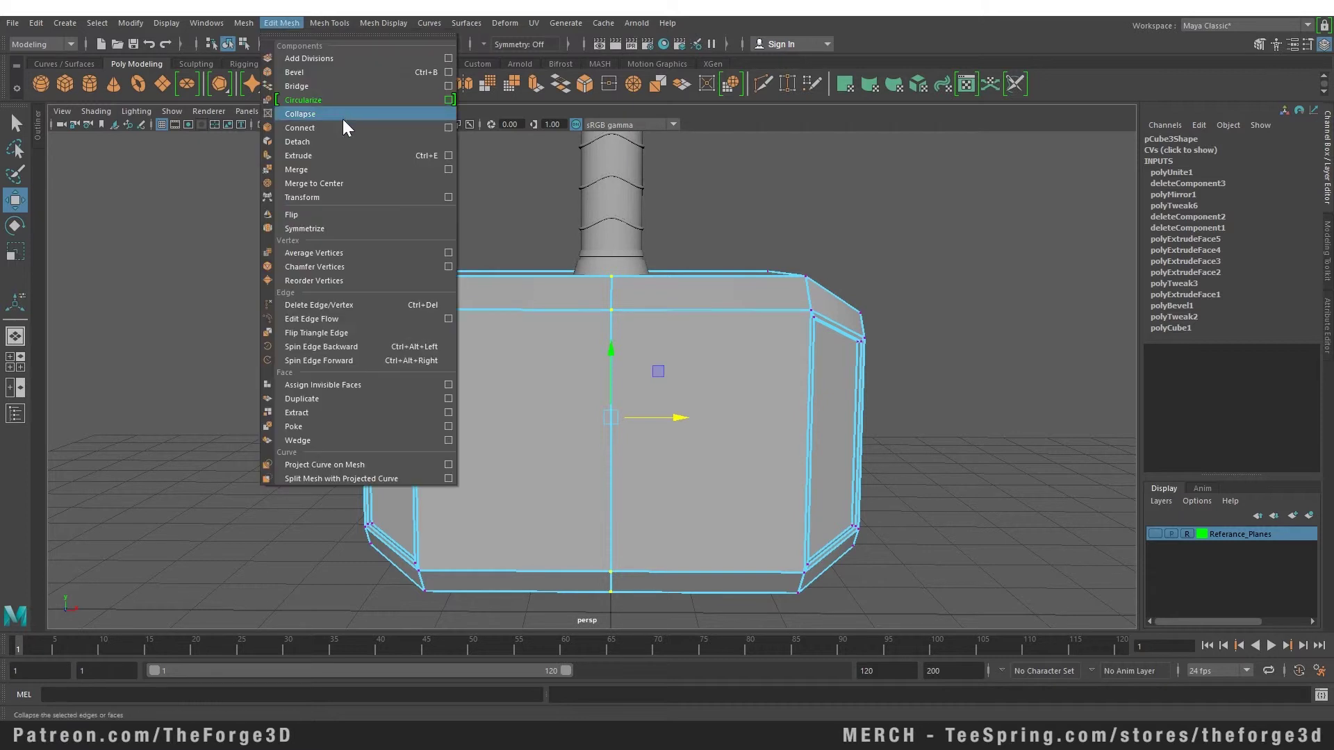
left_click(340, 171)
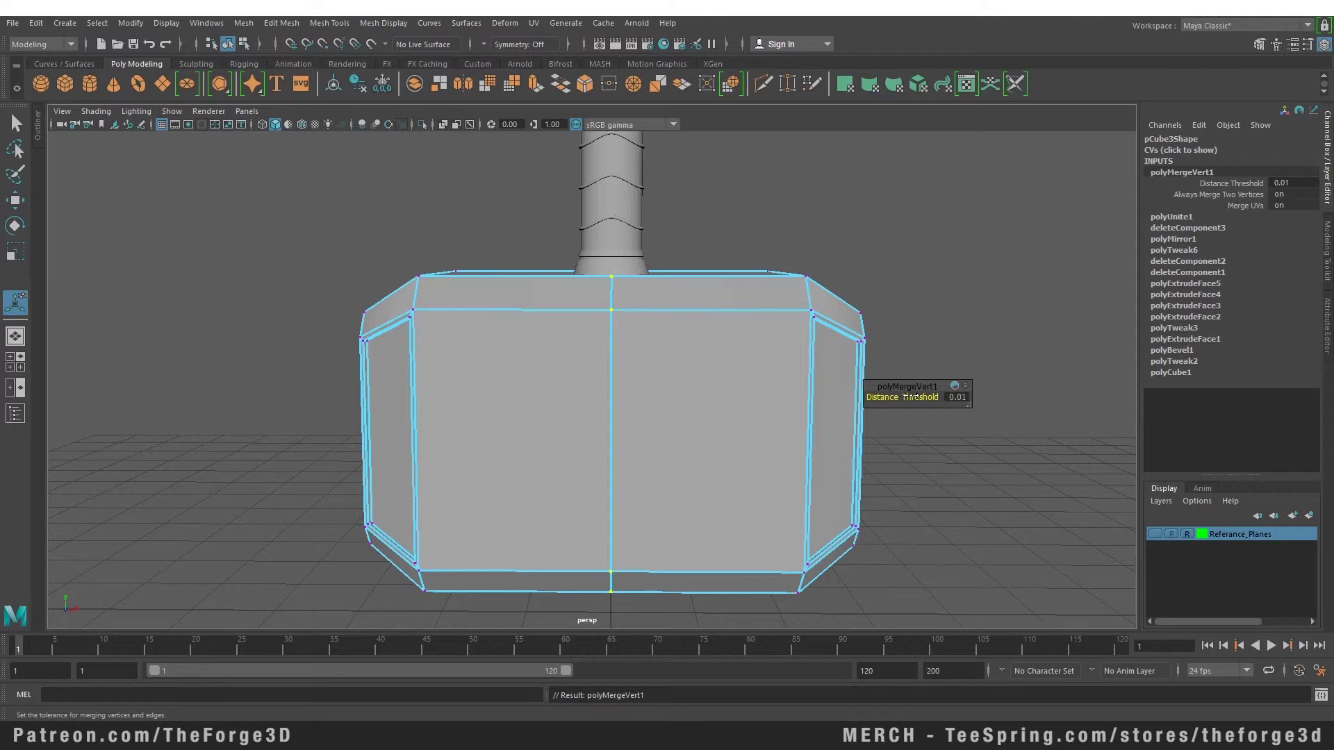
key("w")
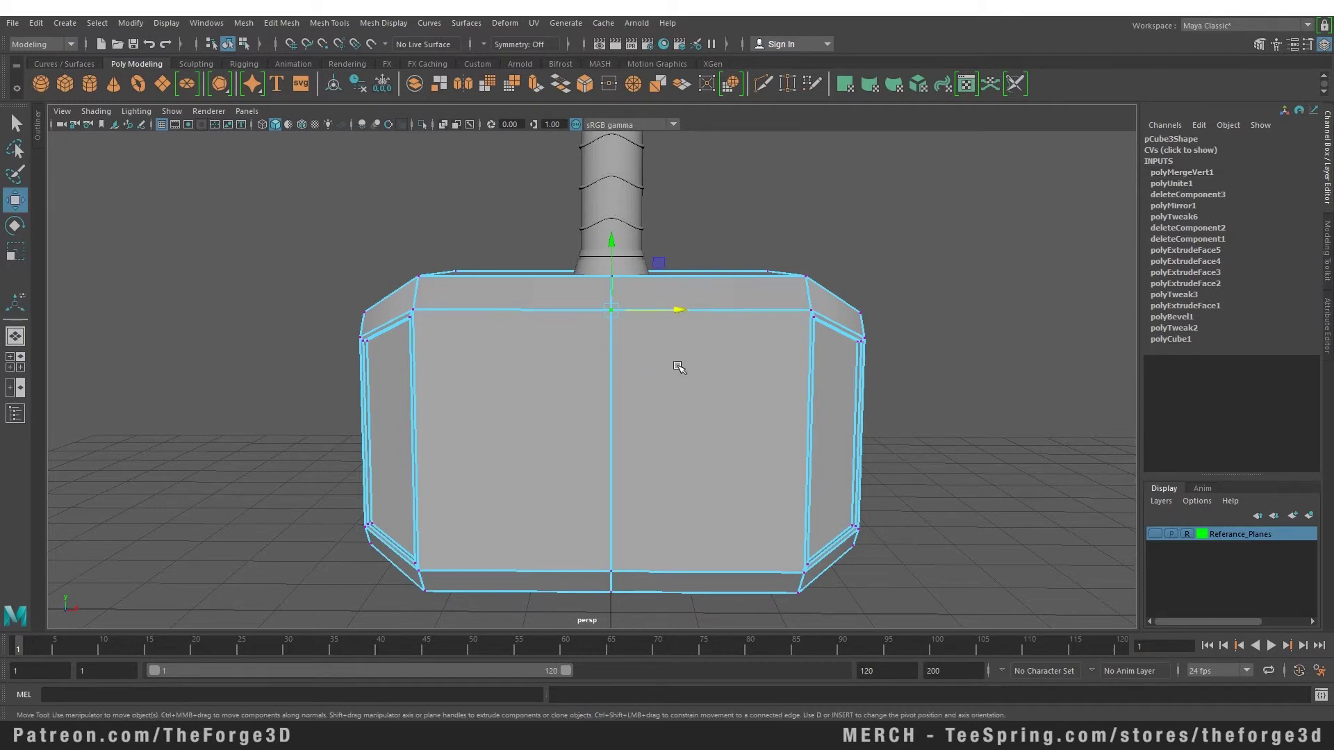
mouse_move(645, 317)
left_mouse_down()
mouse_move(723, 306)
mouse_move(521, 310)
mouse_move(753, 327)
mouse_move(646, 319)
left_mouse_up()
left_click_drag(646, 319, 732, 227, "alt")
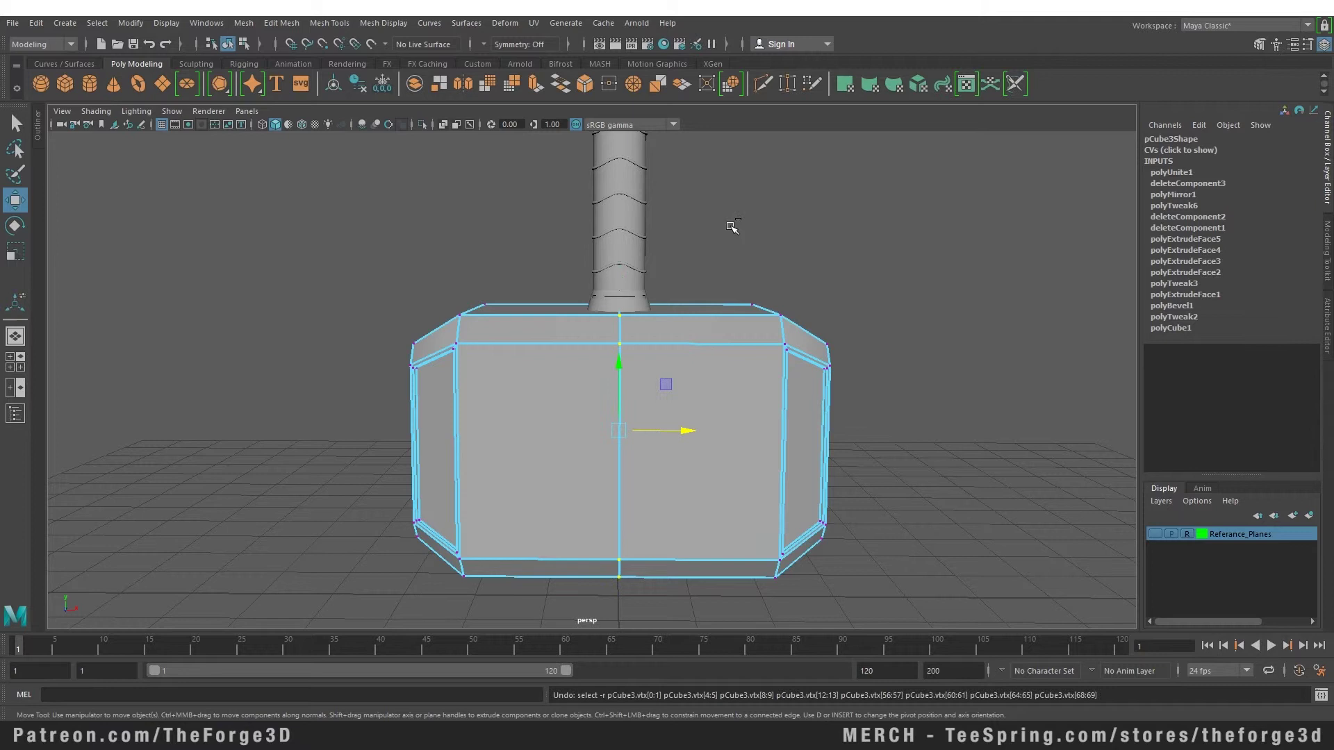
Nudge the right half to Translate X 0.123, leaving a gap, and recombine the halves
left_click(732, 228)
left_click(607, 387)
left_click(695, 351)
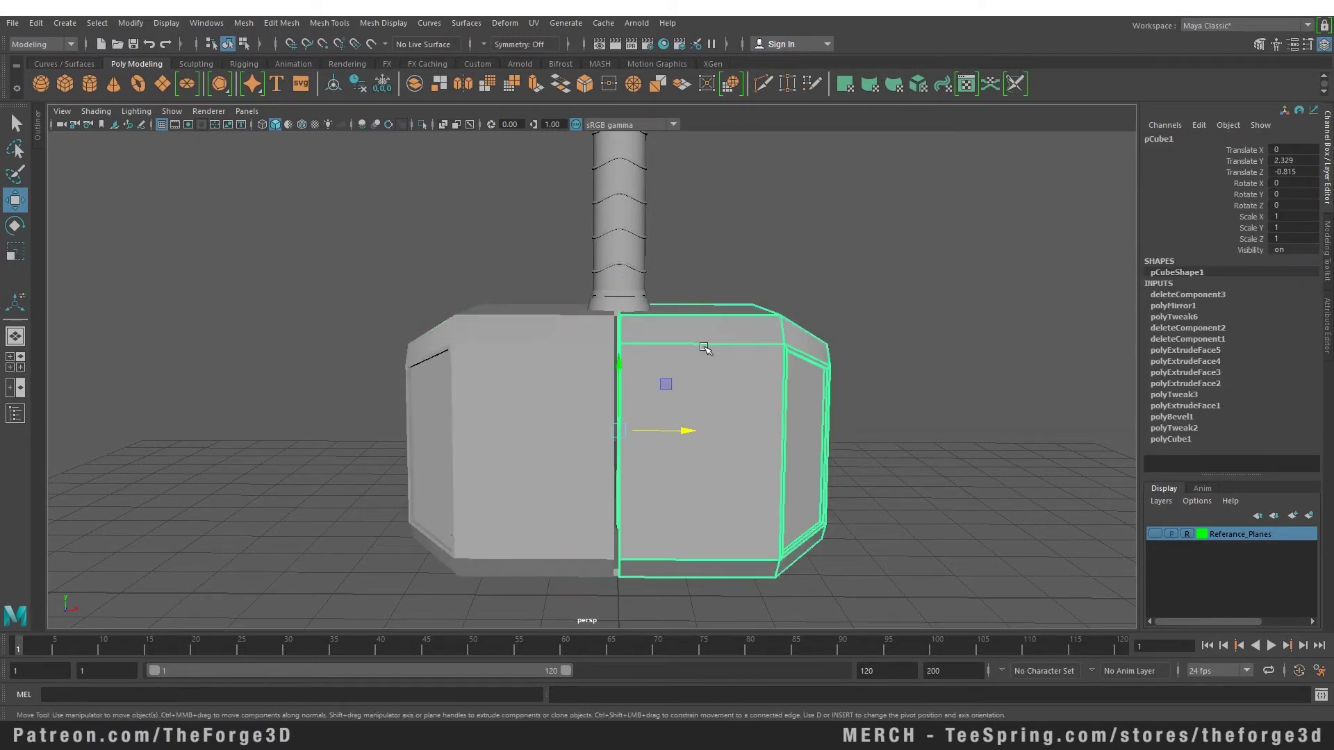
left_click_drag(687, 434, 701, 435)
scroll(515, 360, "up", 5)
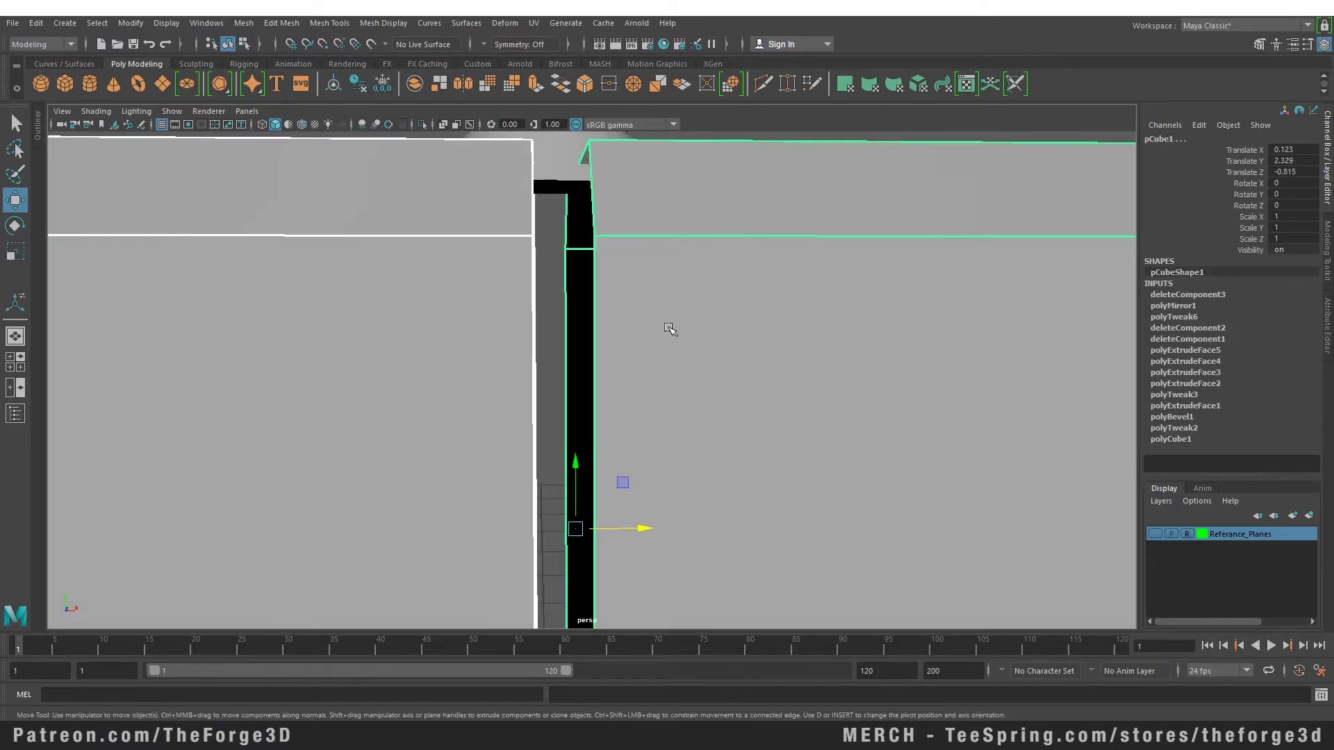
right_click_drag(663, 320, 668, 579)
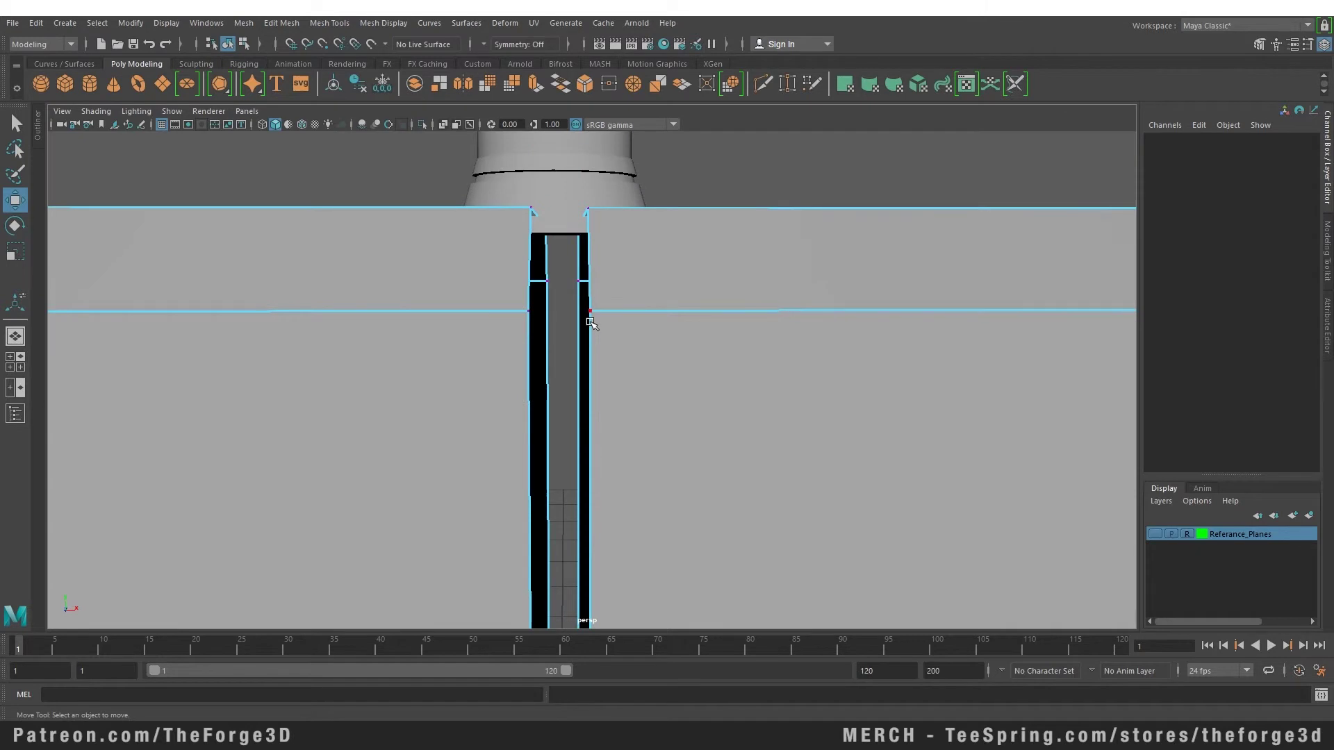
Try Merge to Center on two vertices across the gap, then undo it
left_click(590, 316)
left_click(507, 314, "shift")
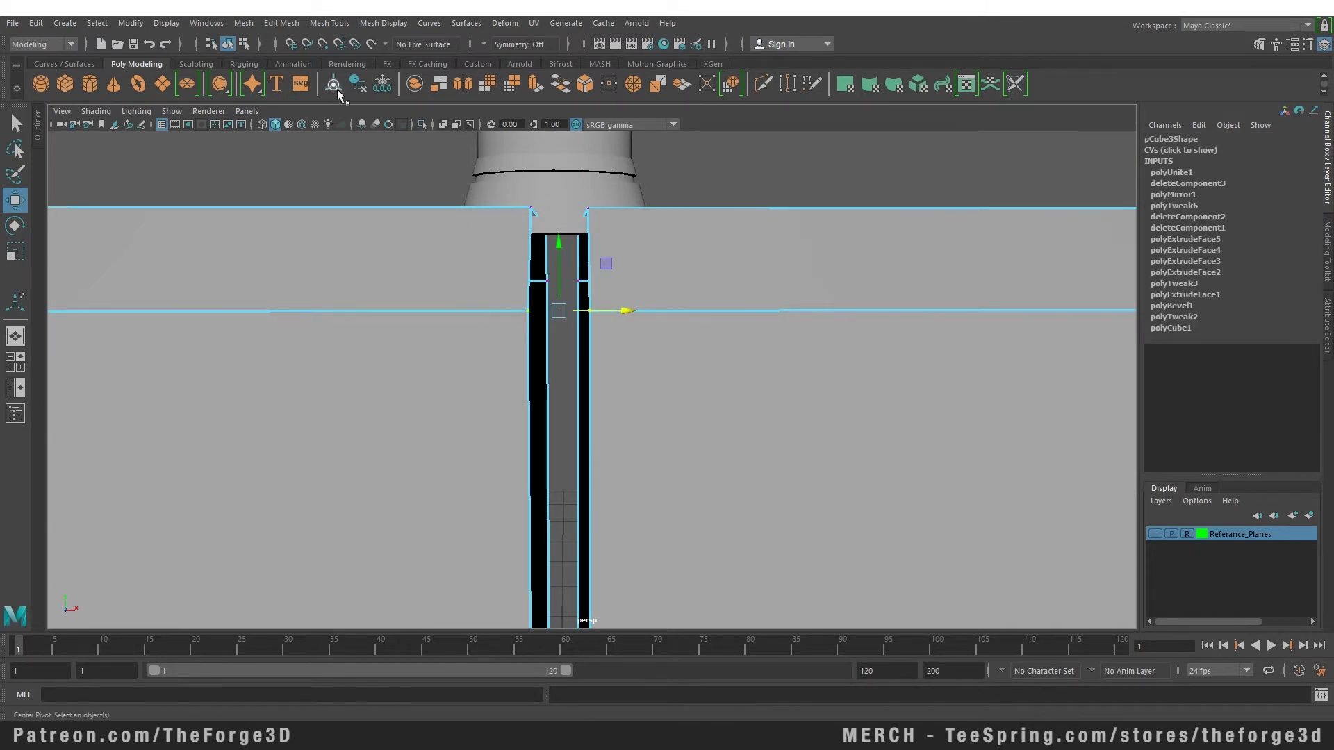
left_click(295, 23)
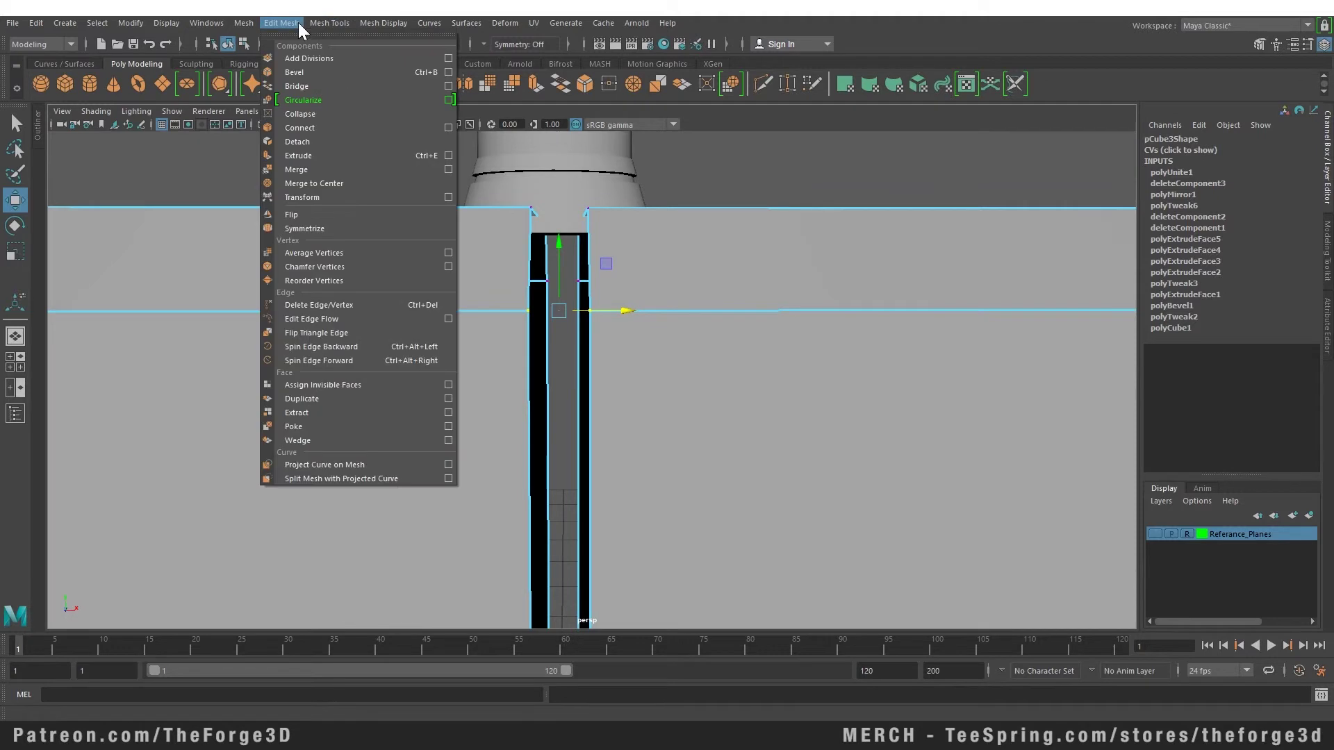
left_click(331, 185)
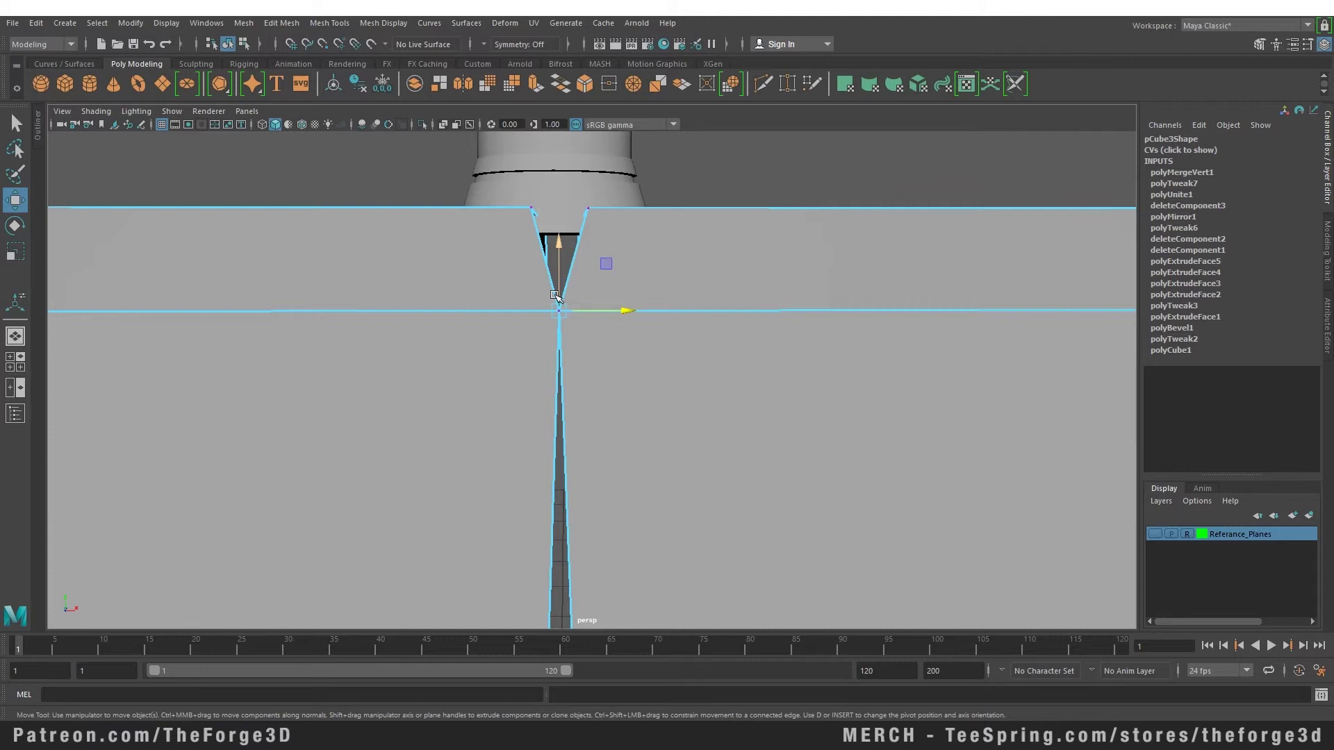
key("ctrl+z")
With Target Weld, weld each top gap vertex onto its matching vertex on the other half
left_click(312, 24)
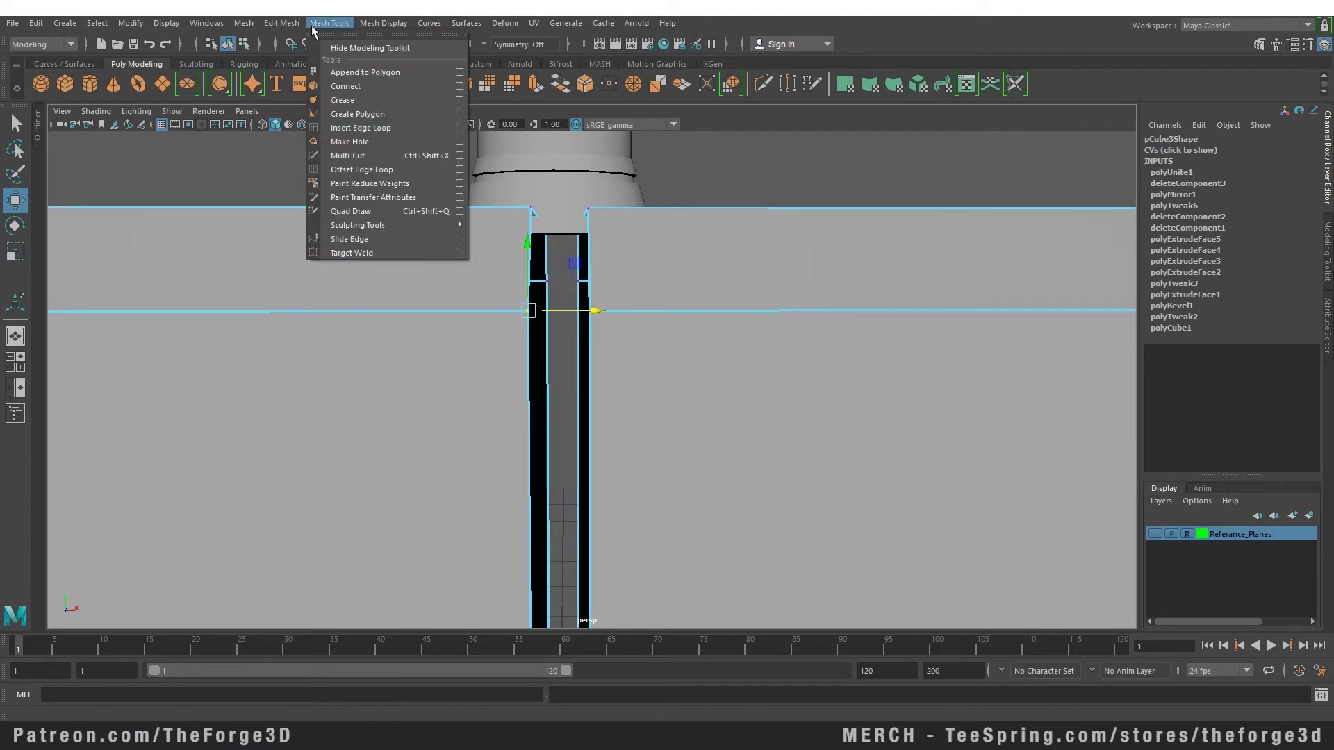
left_click(398, 252)
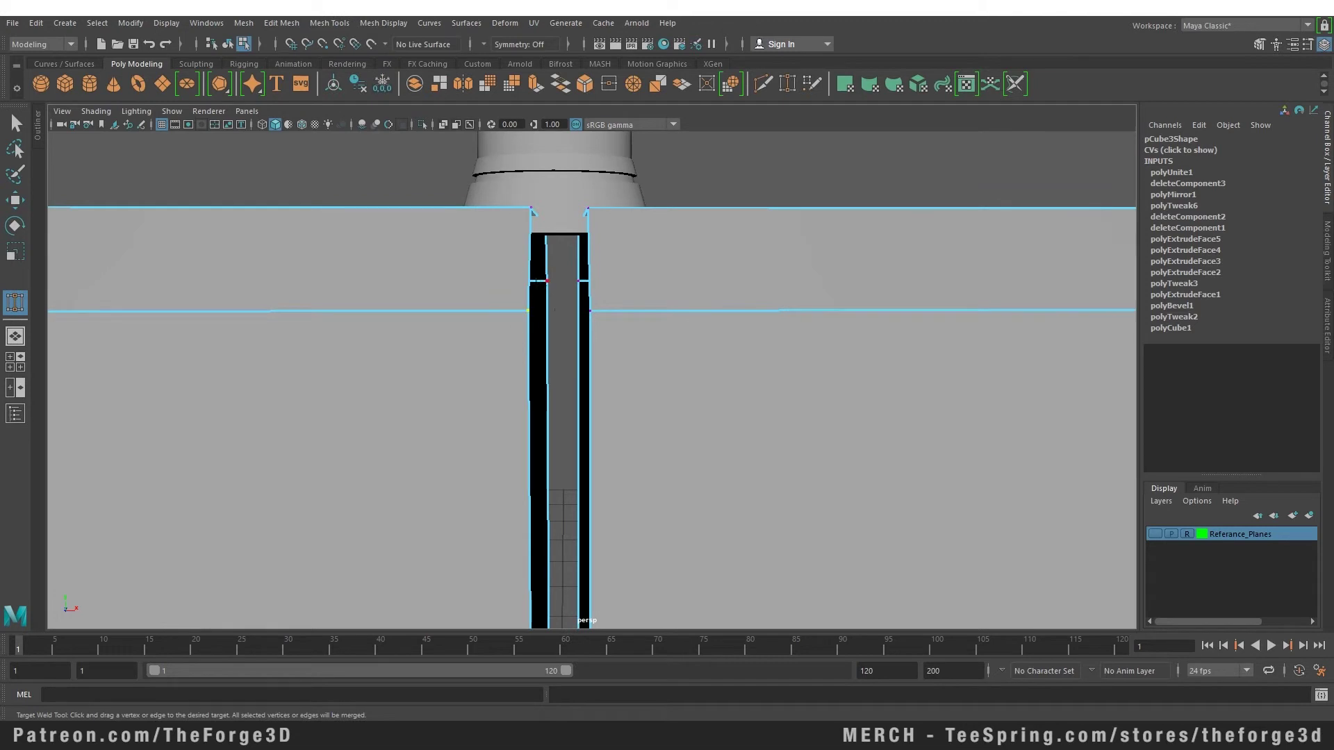
left_click_drag(547, 281, 527, 311)
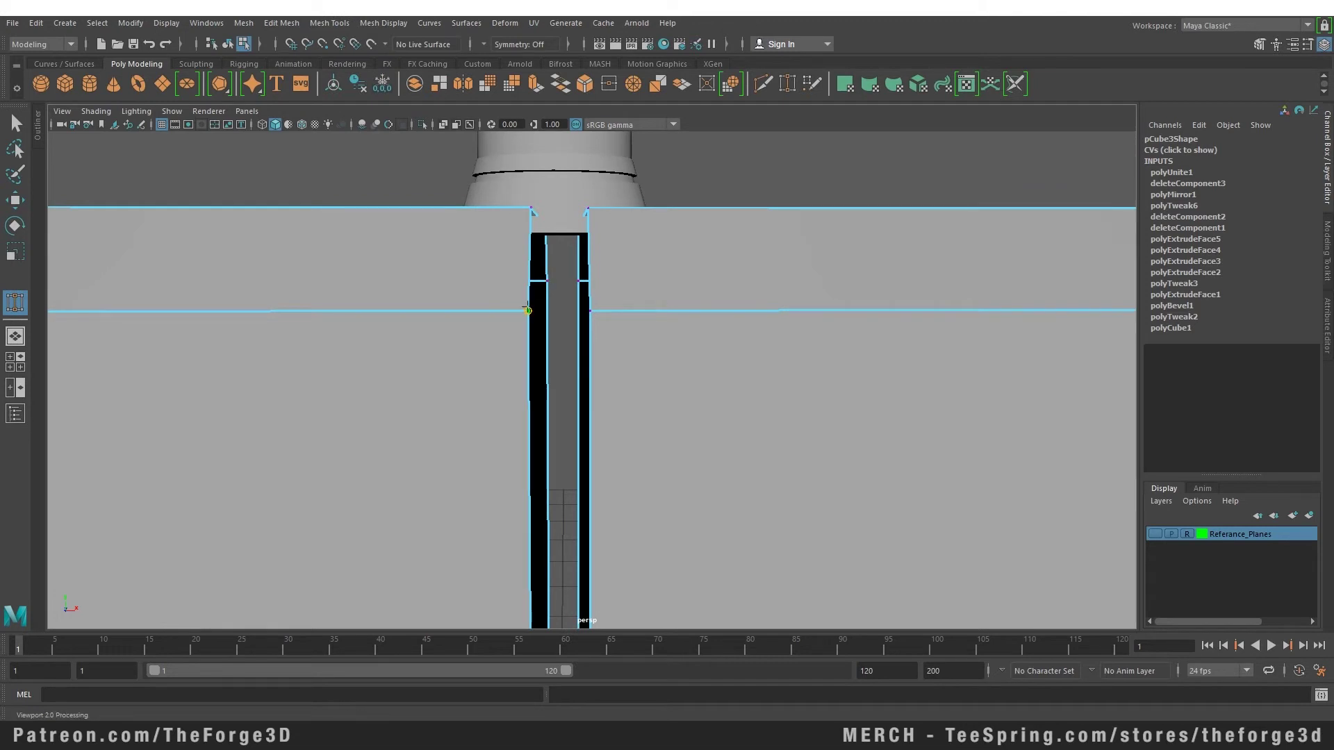
left_click_drag(528, 311, 590, 311)
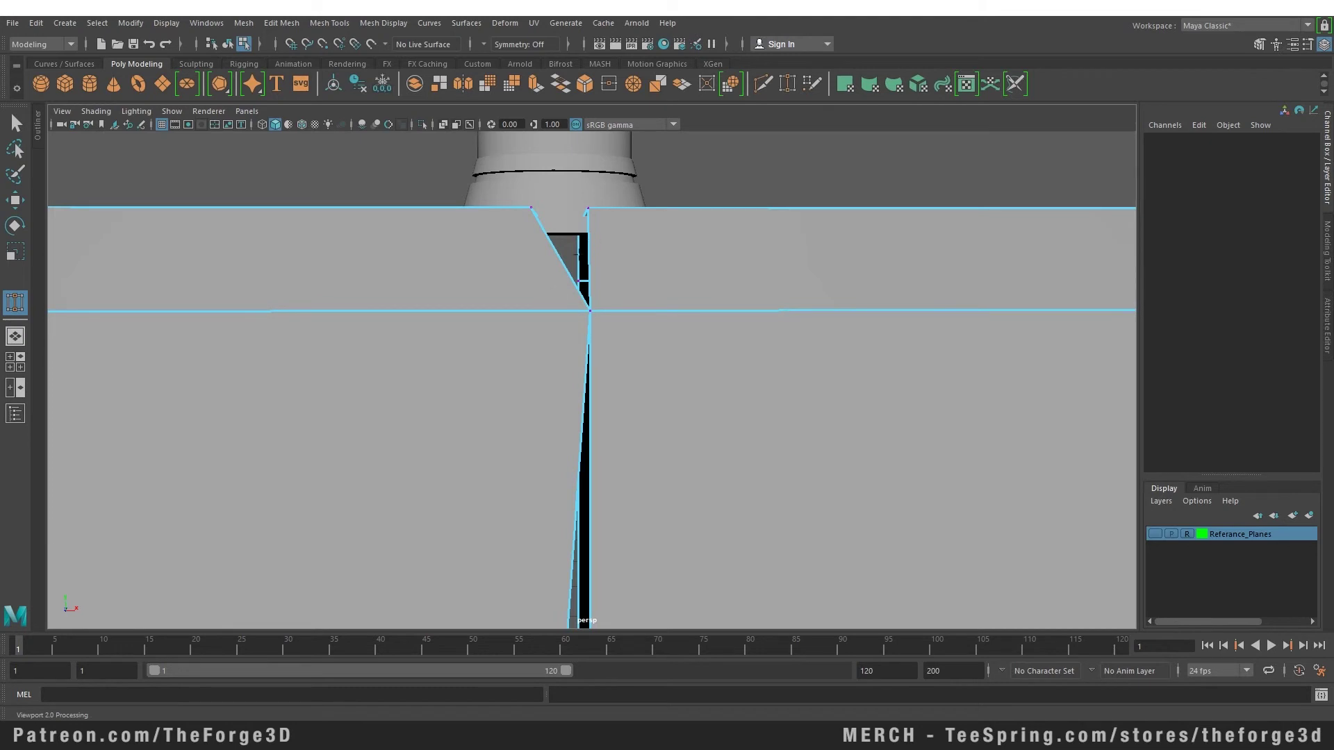
right_click_drag(515, 299, 521, 247, "shift")
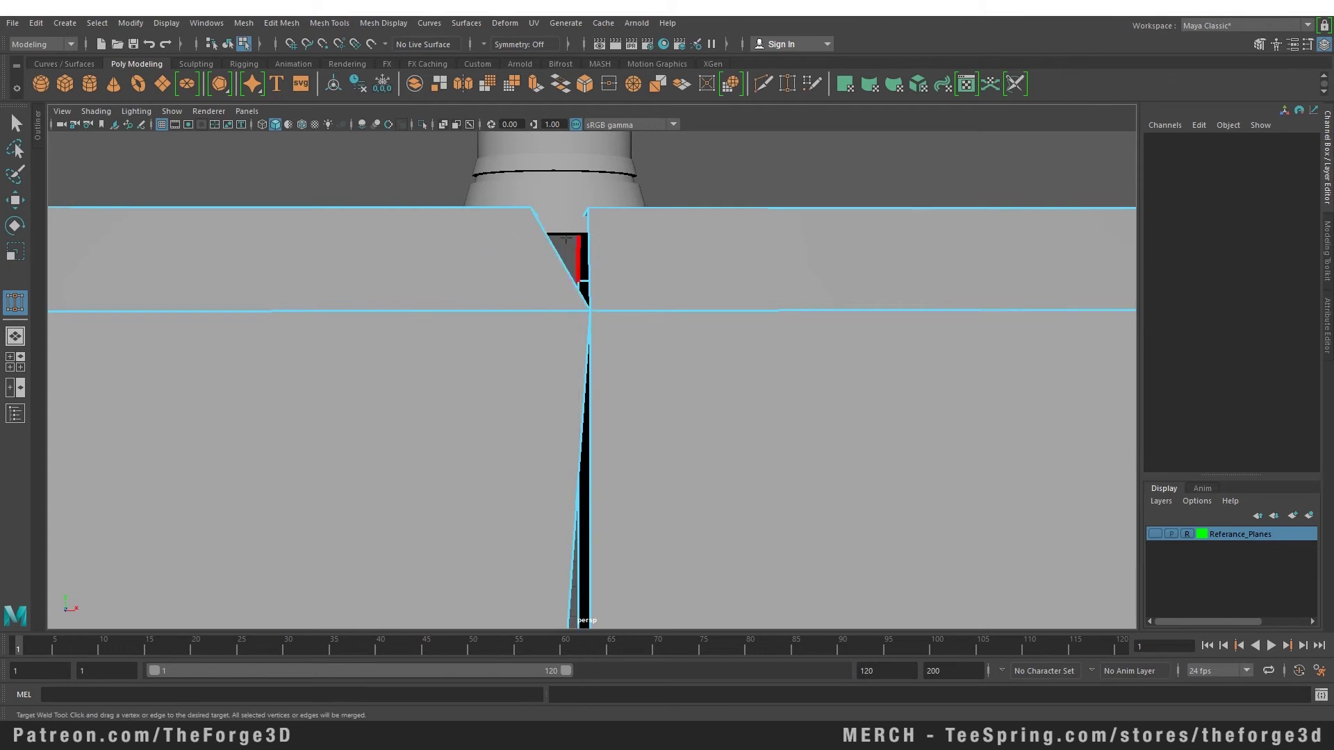
left_click_drag(603, 239, 602, 241)
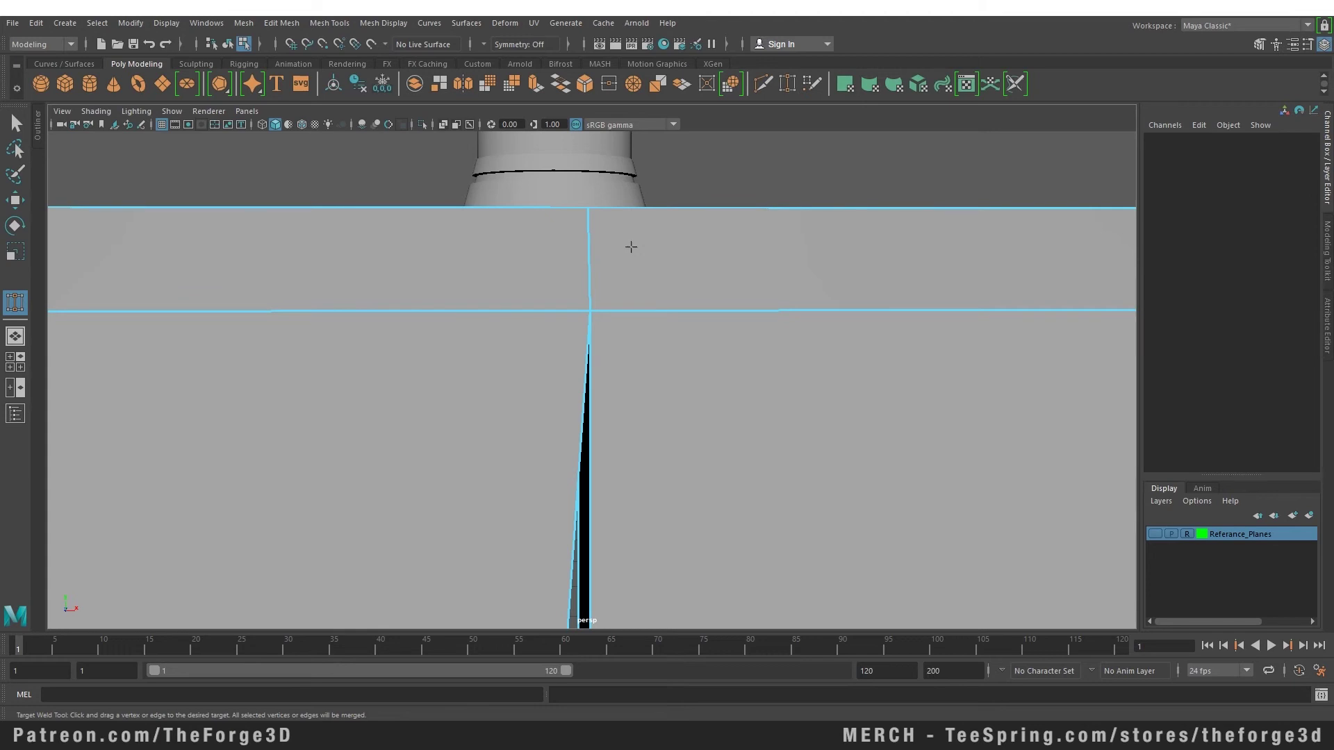
scroll(616, 302, "down", 5)
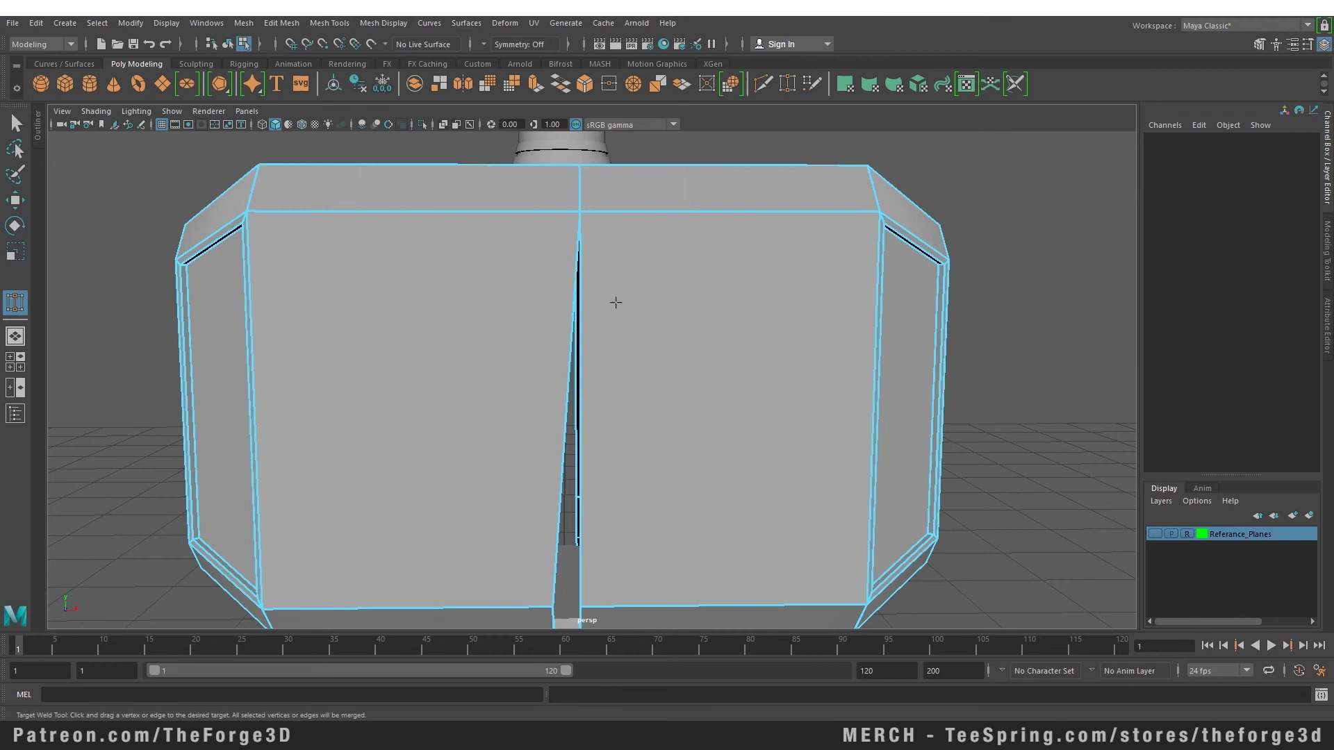